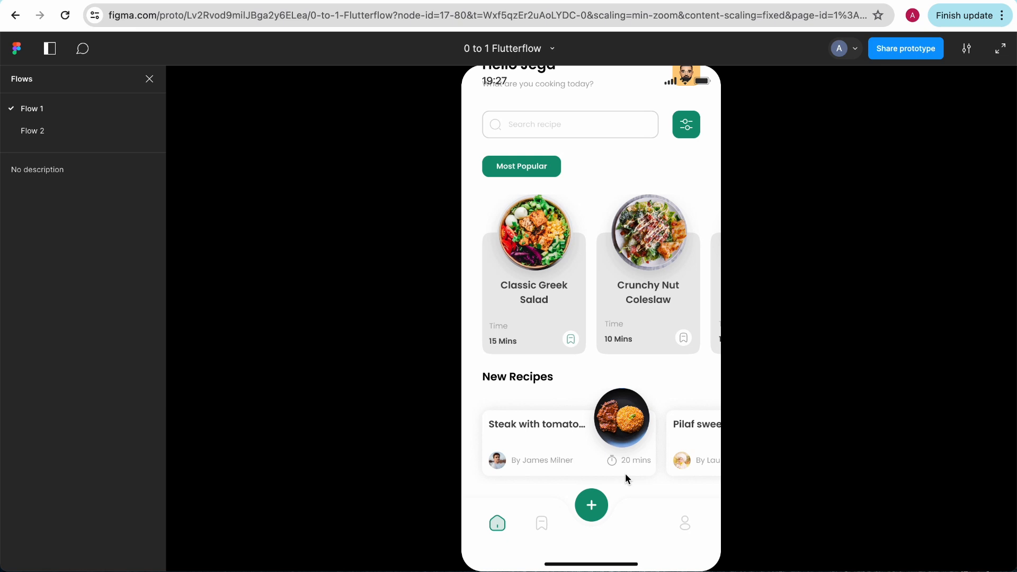
Step: Switch to the FlutterFlow recipe app project and open the Colors section of its theme settings
scroll(605, 371, "up", 1)
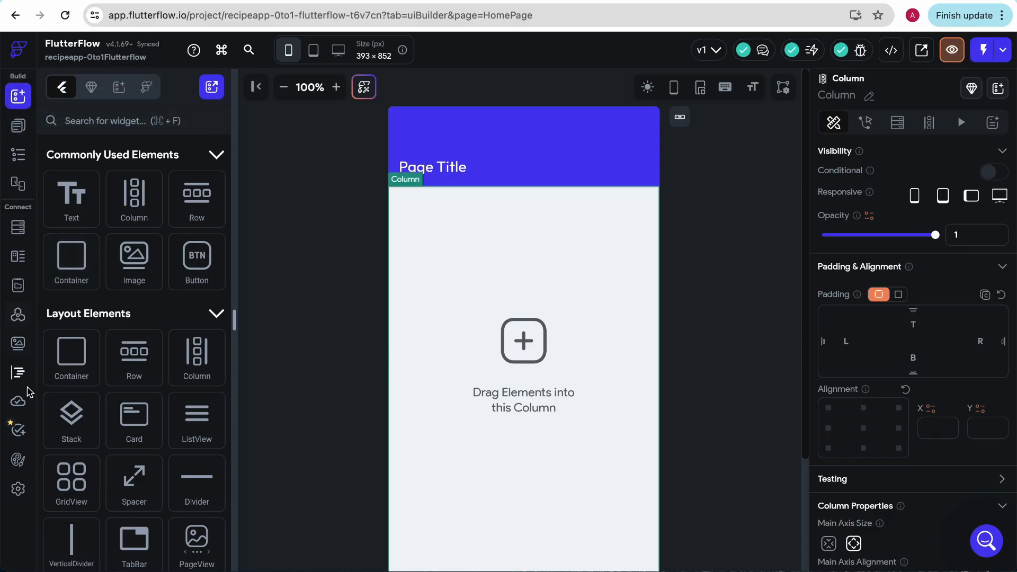
left_click(18, 459)
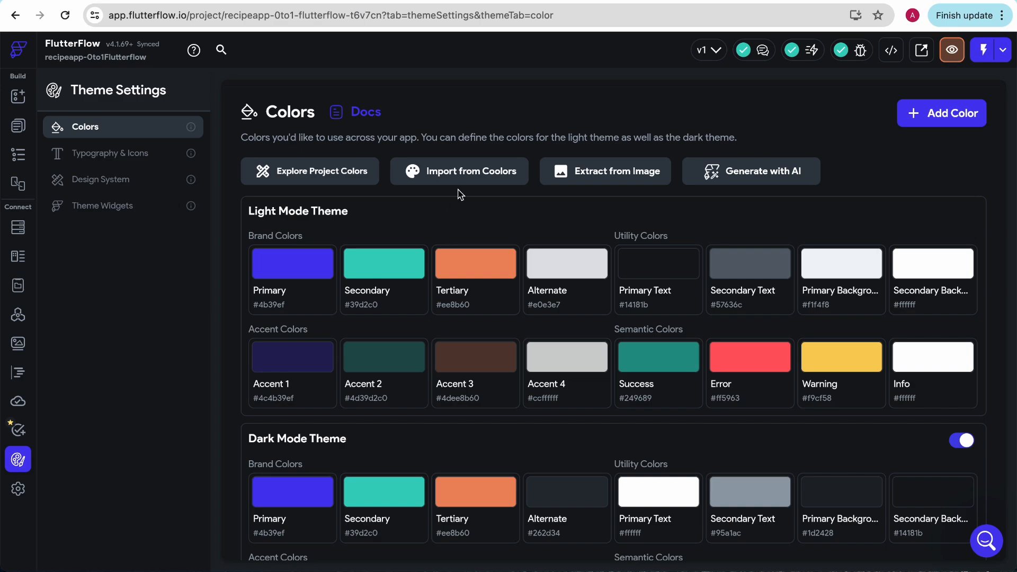
left_click(281, 2)
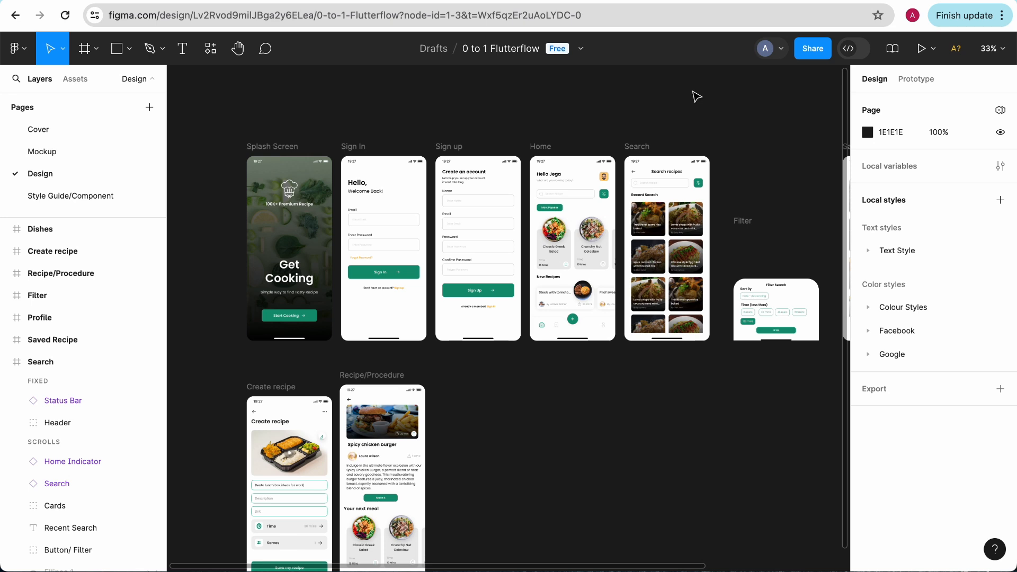
left_click(572, 2)
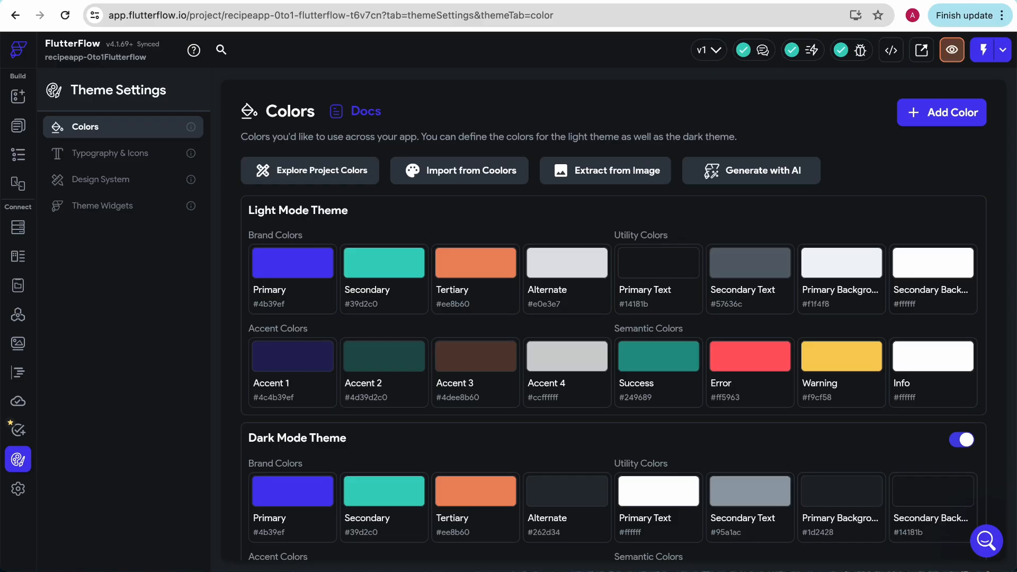
Step: Switch to the Figma design file and examine the colors used on the Splash, Sign In, Sign up and Home screens
left_click(356, 2)
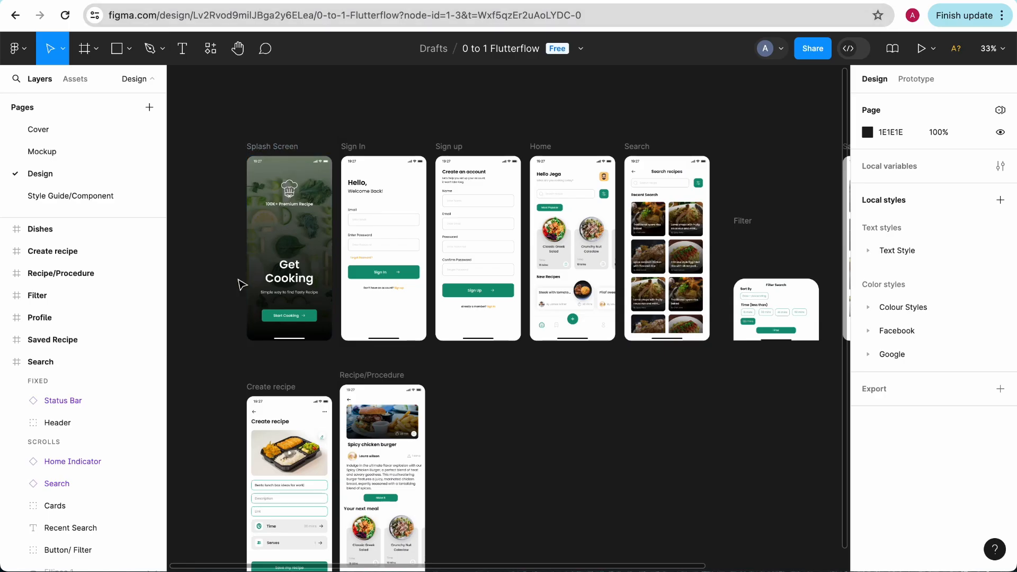
scroll(242, 285, "up", 5)
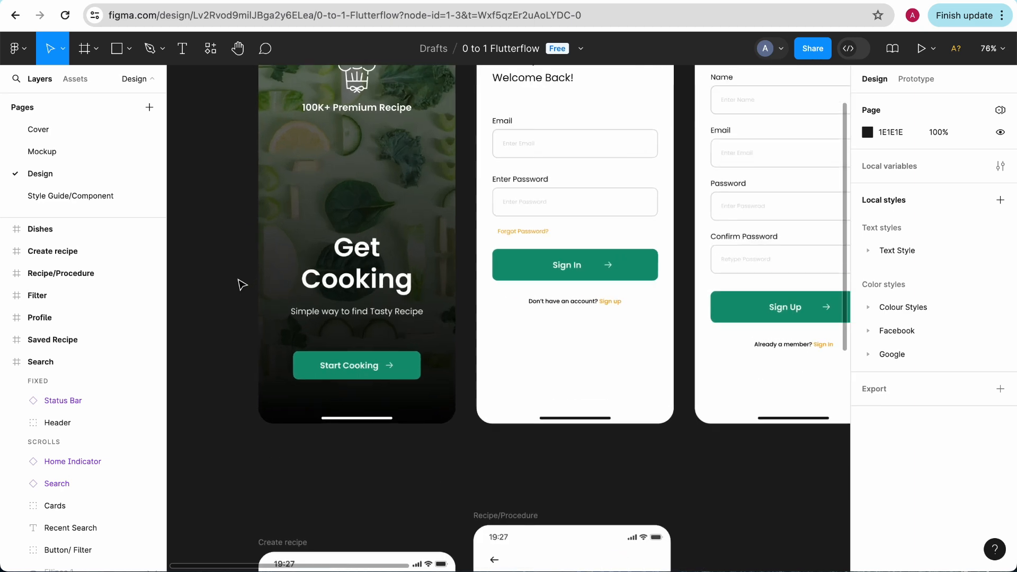
left_click(527, 266)
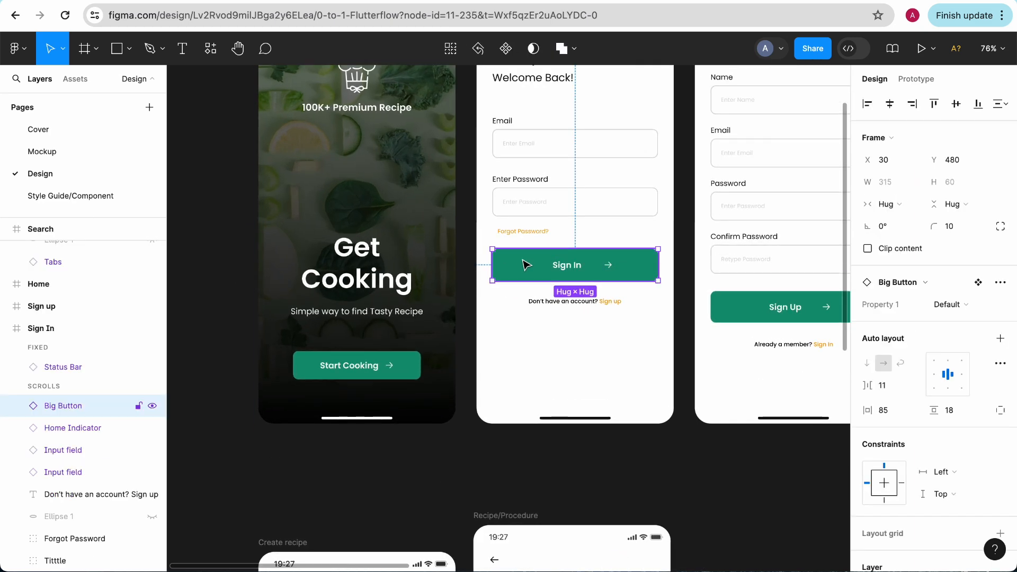
scroll(500, 285, "down", 3)
left_click(506, 312)
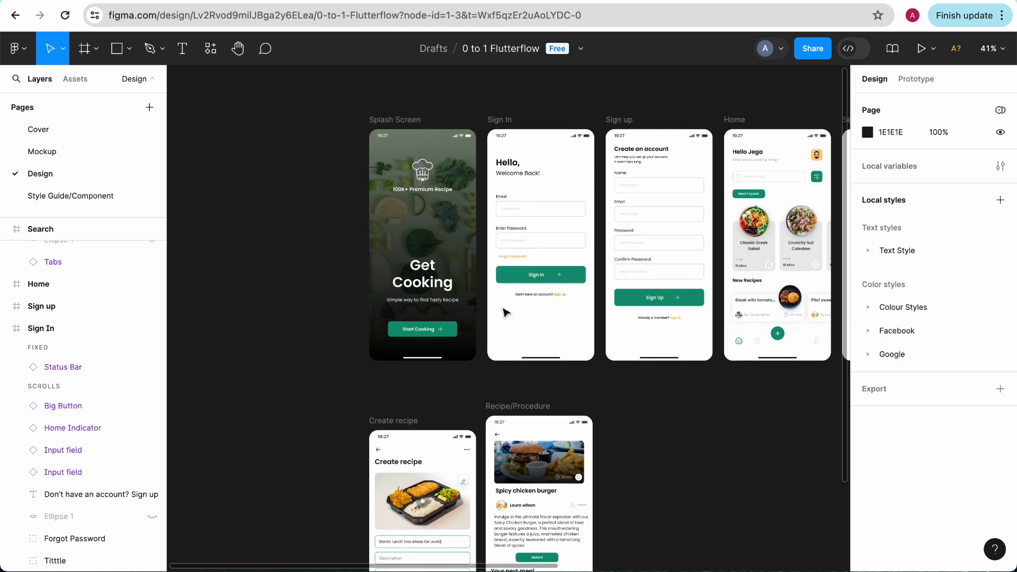
scroll(506, 312, "up", 3)
scroll(507, 313, "down", 2)
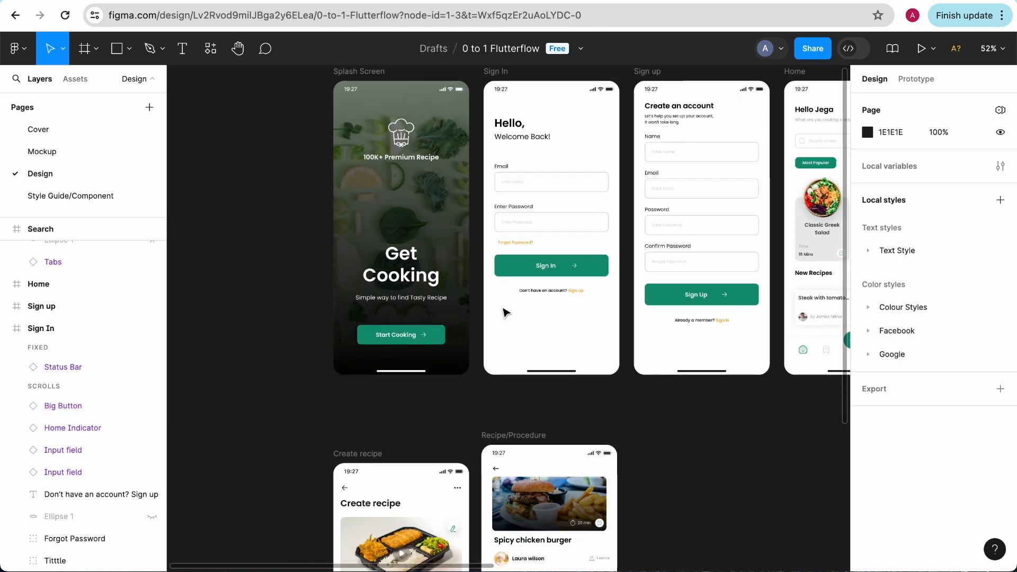
scroll(506, 312, "right", 2)
scroll(506, 312, "up", 2)
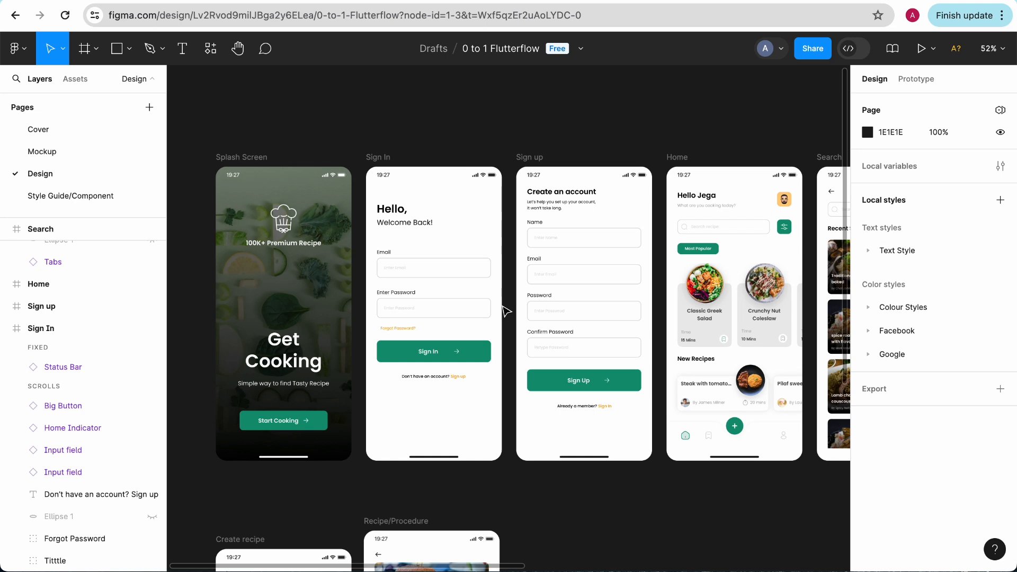
Step: Compare the FlutterFlow theme colors with the button and link colors on the Figma Sign In and Sign up screens
left_click(239, 1)
left_click(311, 1)
left_click(191, 1)
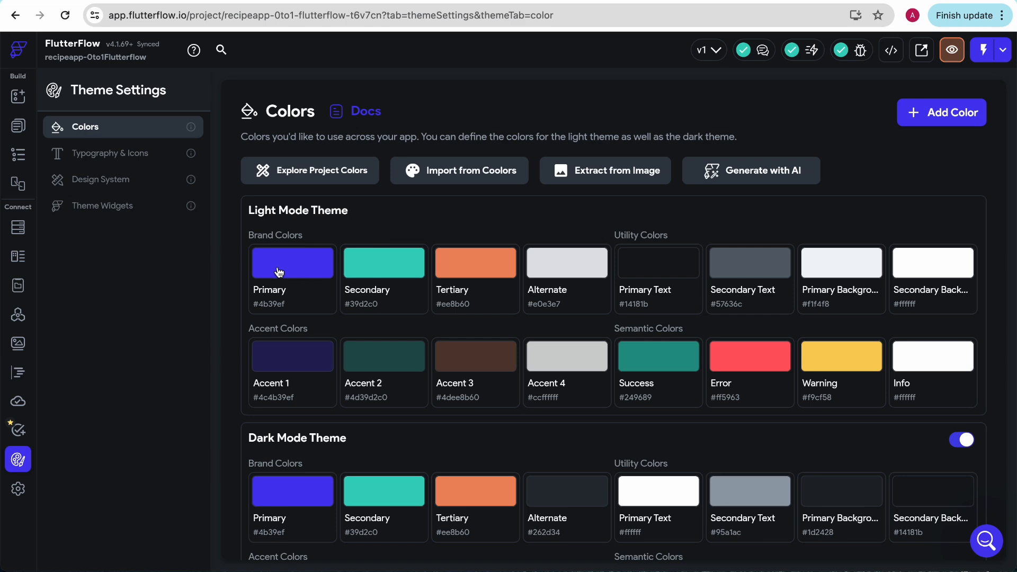
left_click(318, 2)
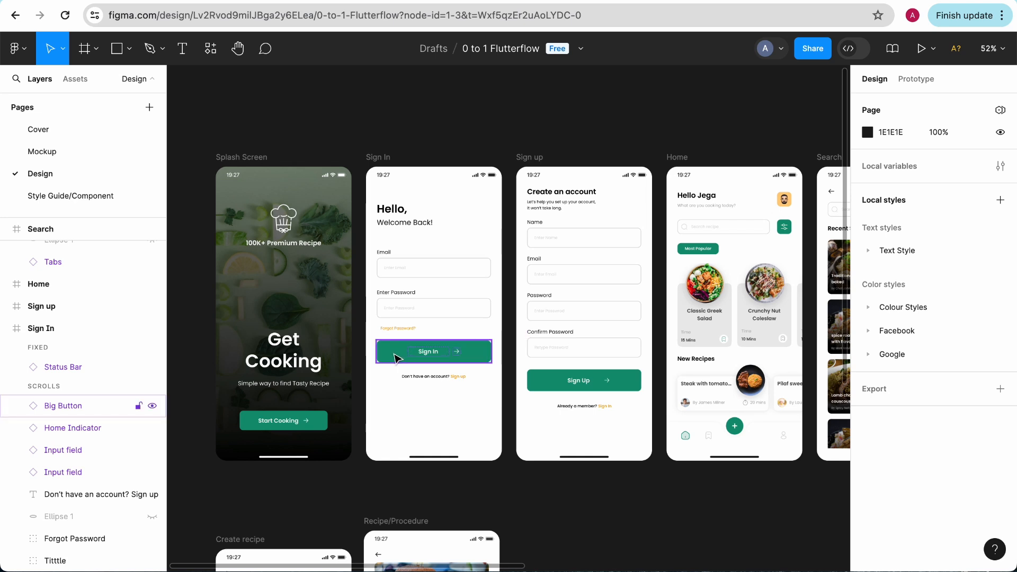
left_click(393, 329)
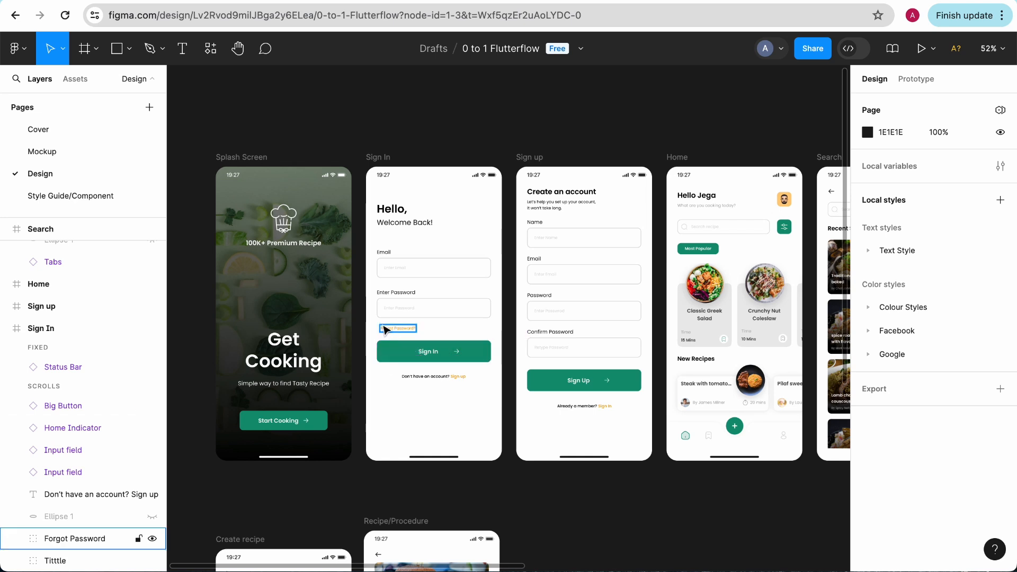
scroll(479, 256, "right", 5)
scroll(479, 256, "up", 1)
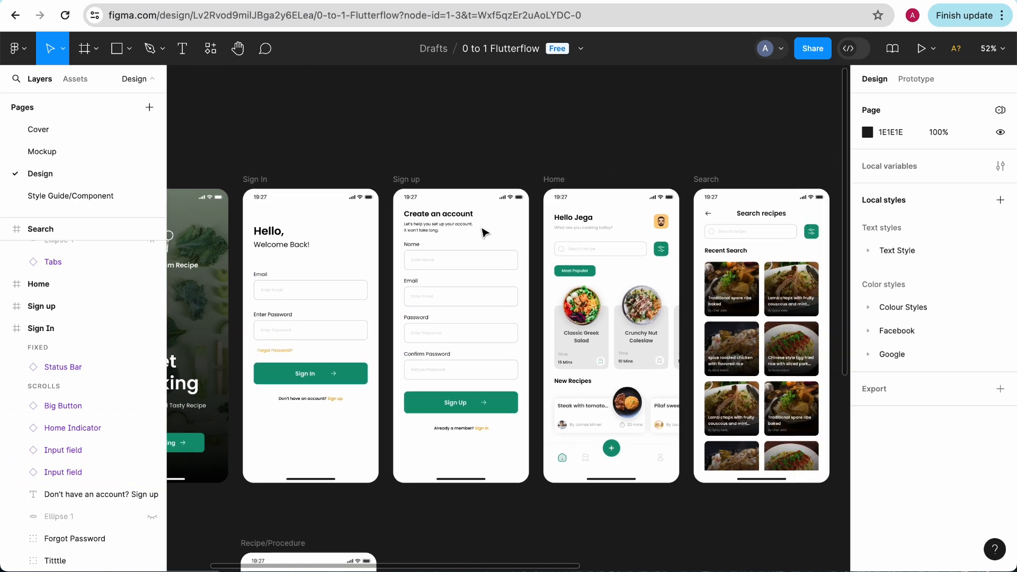
Step: Switch to FlutterFlow and change the light mode theme's Primary color to pink #ef39b8
left_click(196, 1)
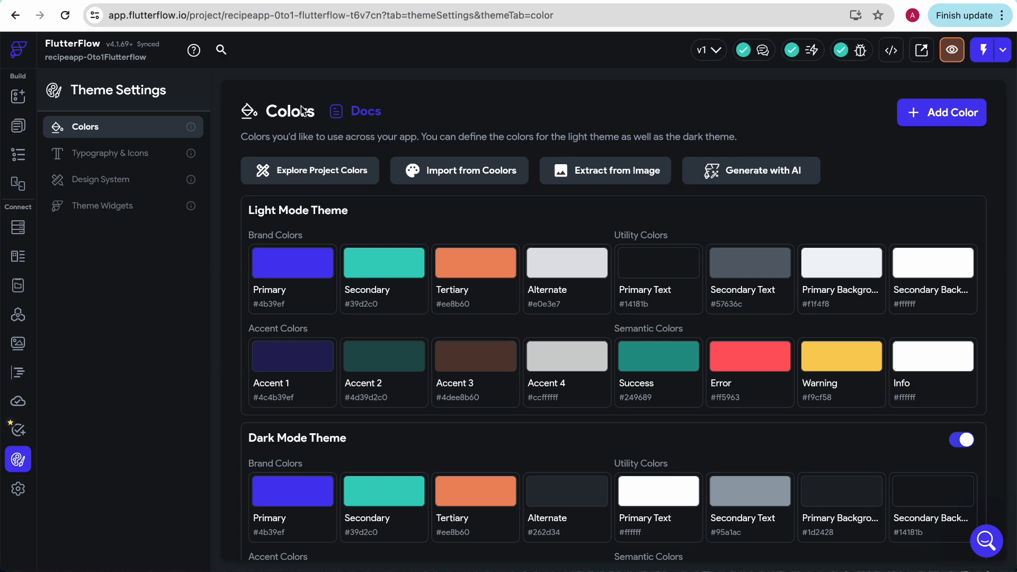
left_click(292, 276)
left_click_drag(575, 310, 579, 307)
left_click(594, 180)
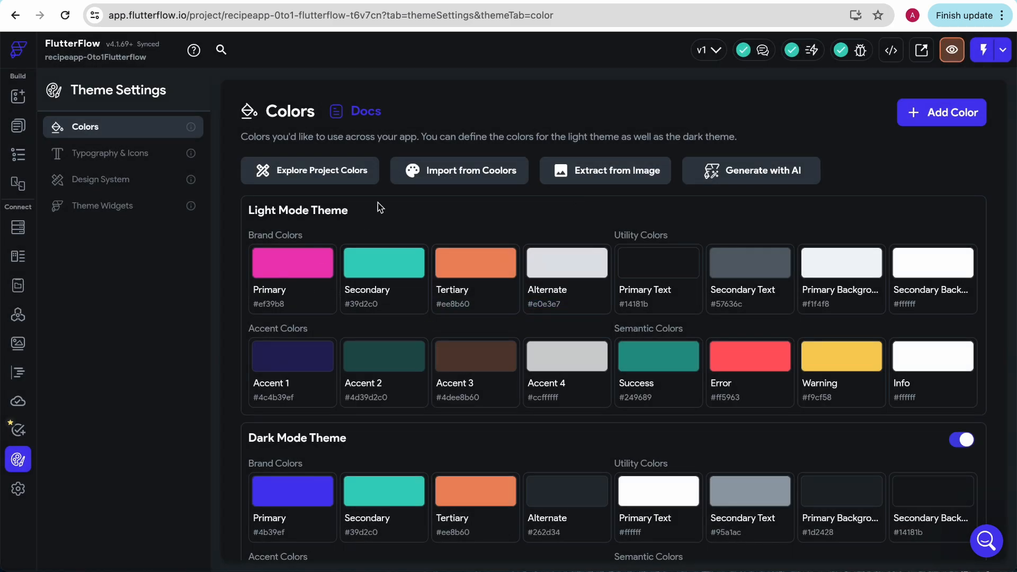
Step: Switch to Coolors, generate several random color palettes and view the palette export options
left_click(604, 1)
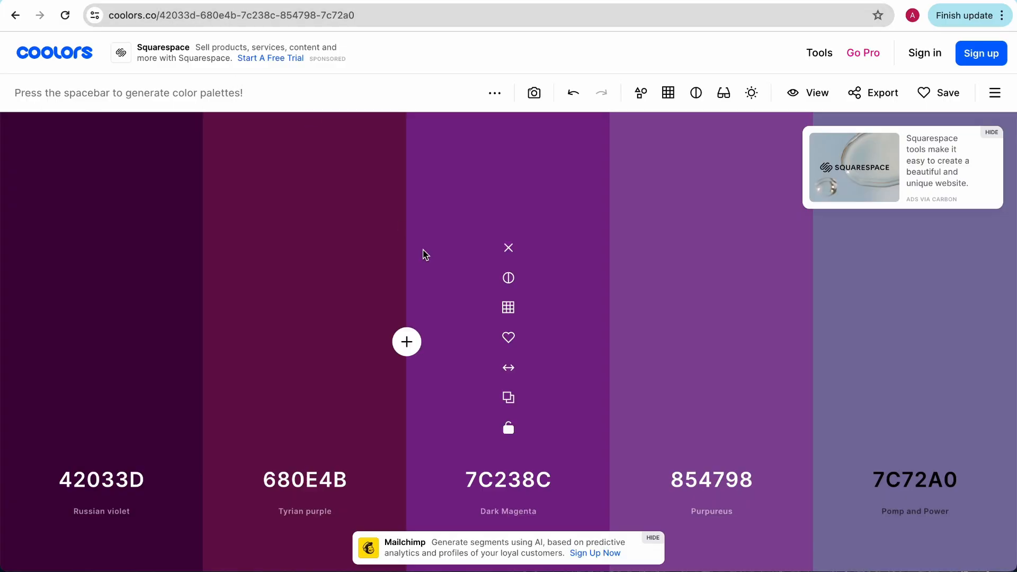
key("space")
key("space")
key("space")
key("space")
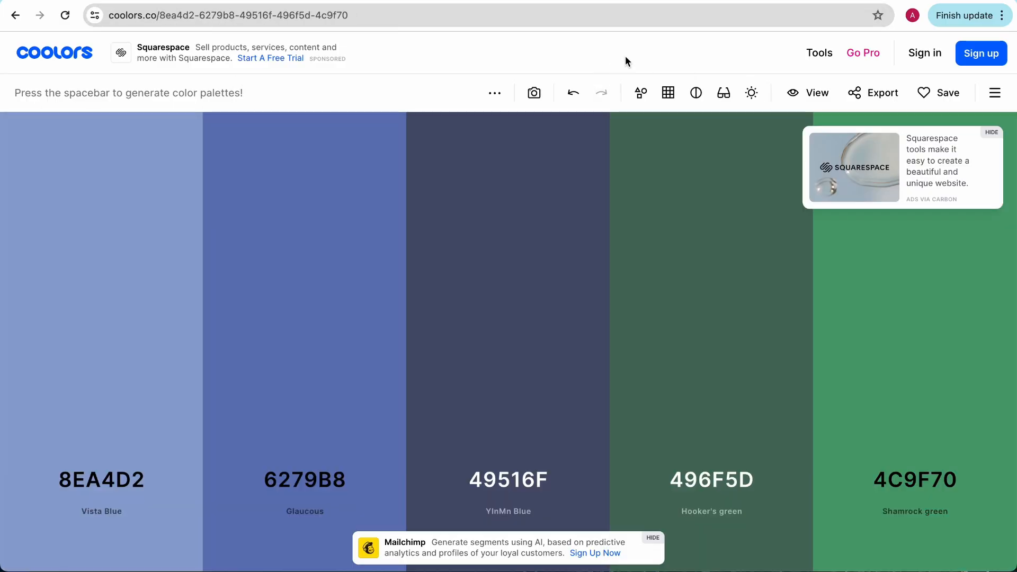
key("space")
key("space")
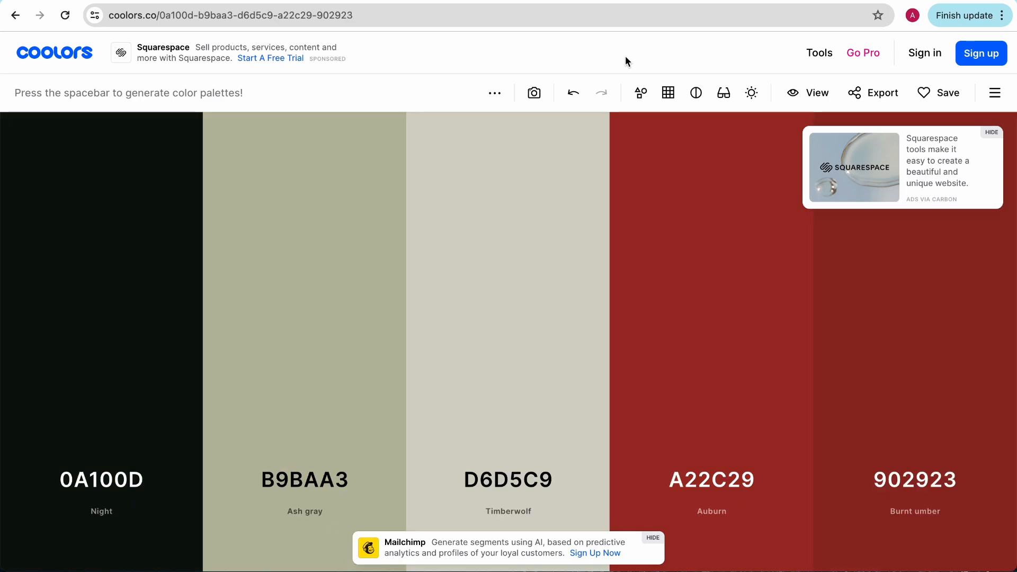
left_click(861, 95)
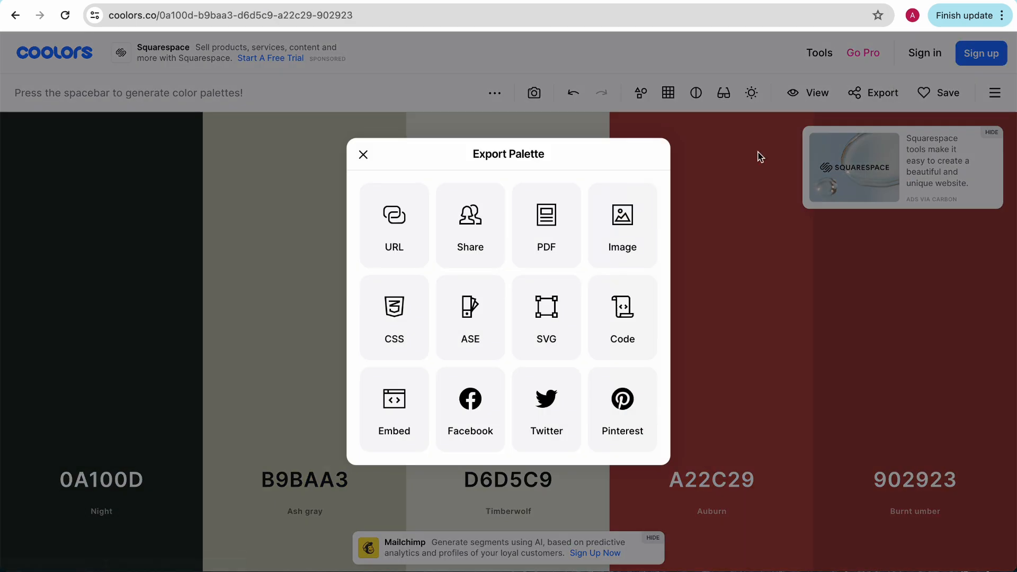
left_click(364, 155)
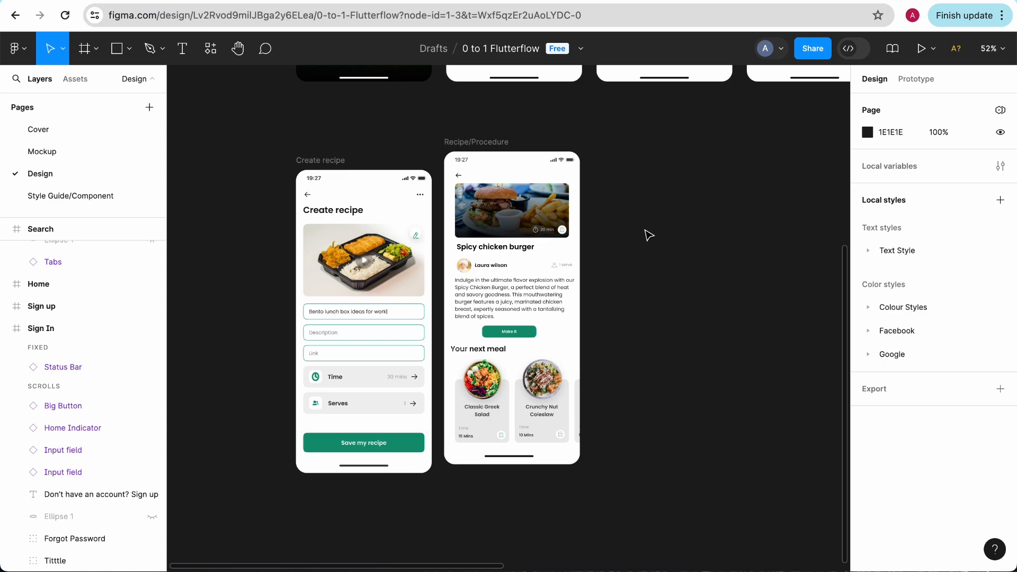
Step: Generate more palettes in Coolors, bring up the export options, and inspect FlutterFlow's Import Palette from Coolors dialog before dismissing it
scroll(648, 233, "up", 4)
scroll(648, 233, "up", 2)
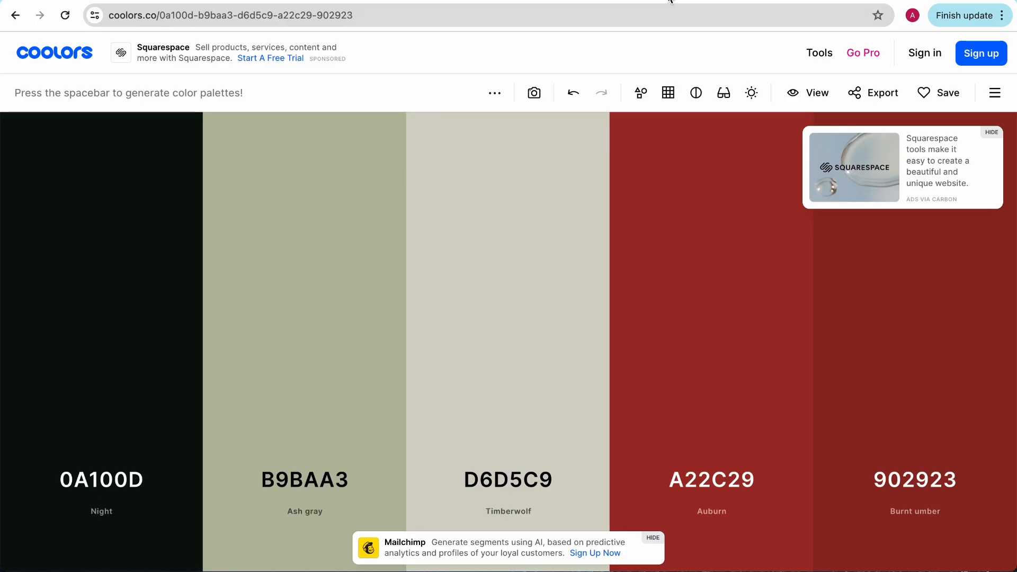
key("space")
key("space")
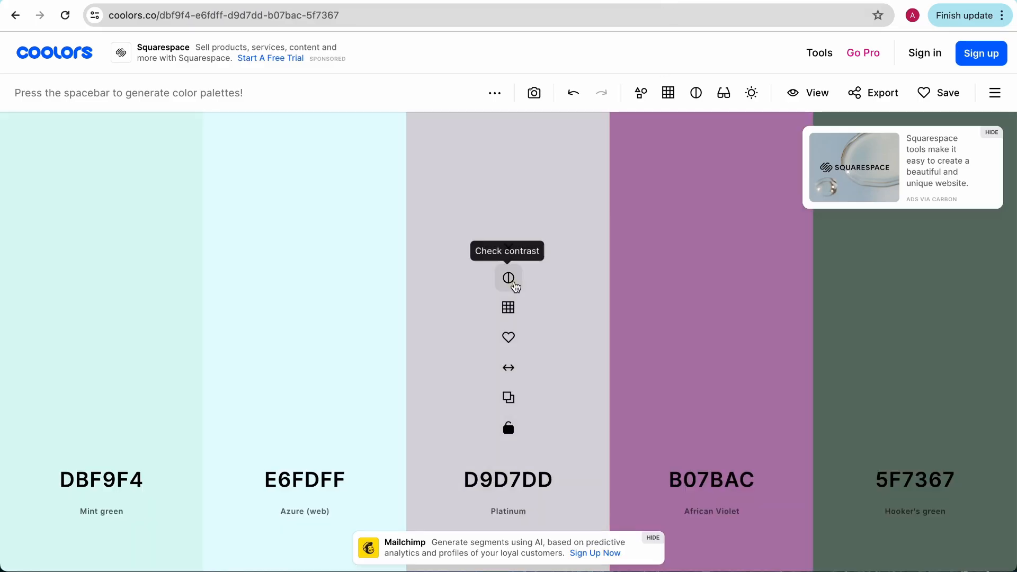
key("space")
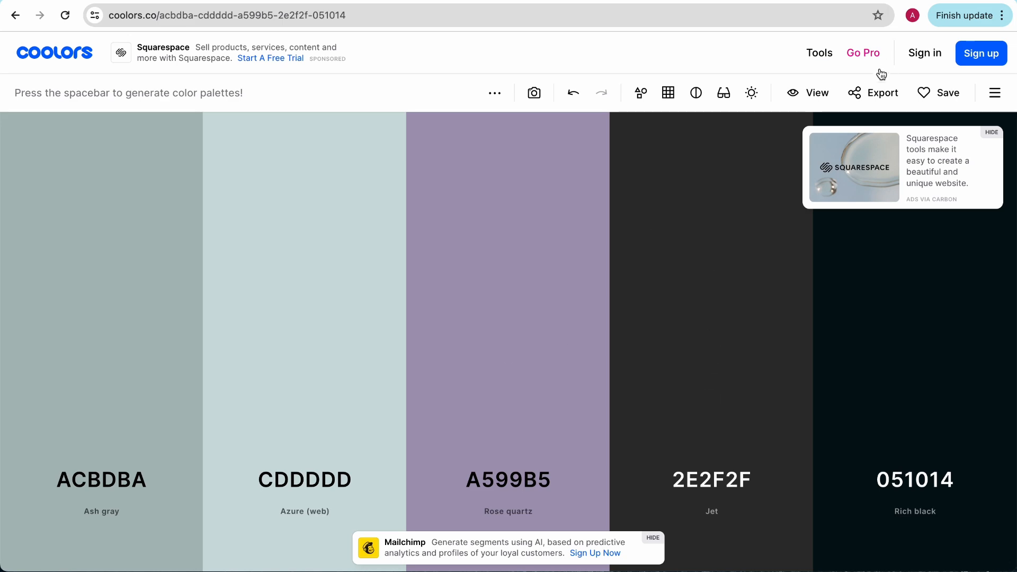
left_click(873, 92)
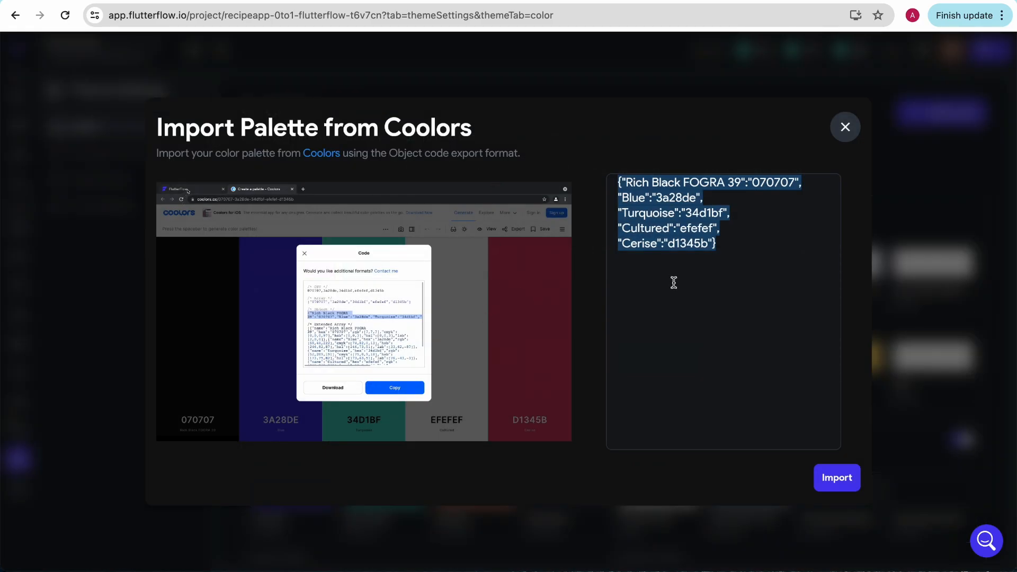
left_click(846, 127)
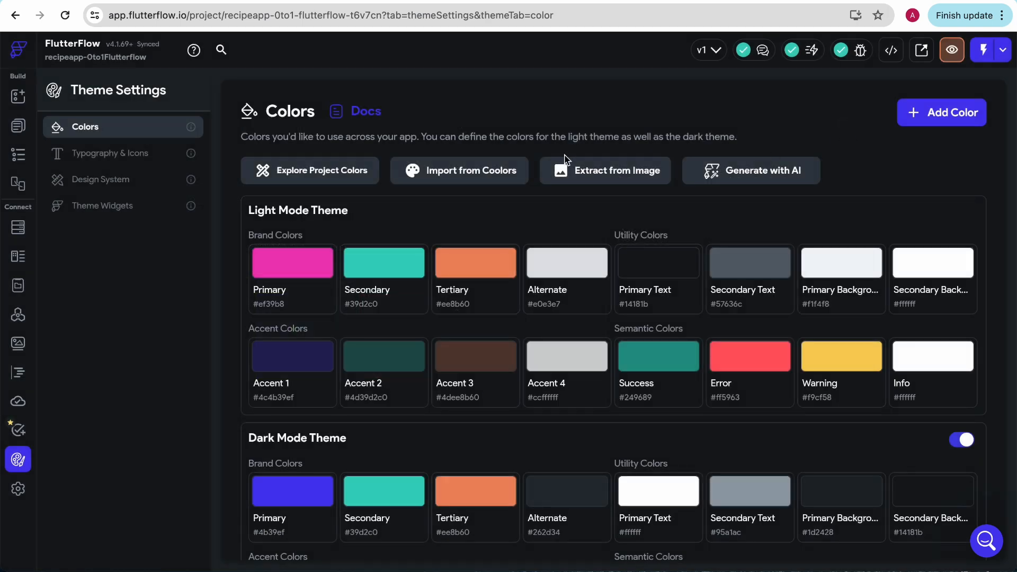
Step: Try extracting theme colors from the image Screenshot 2024-07-10 at 4.46.20 PM, review the extracted colors and cancel the import
left_click(570, 165)
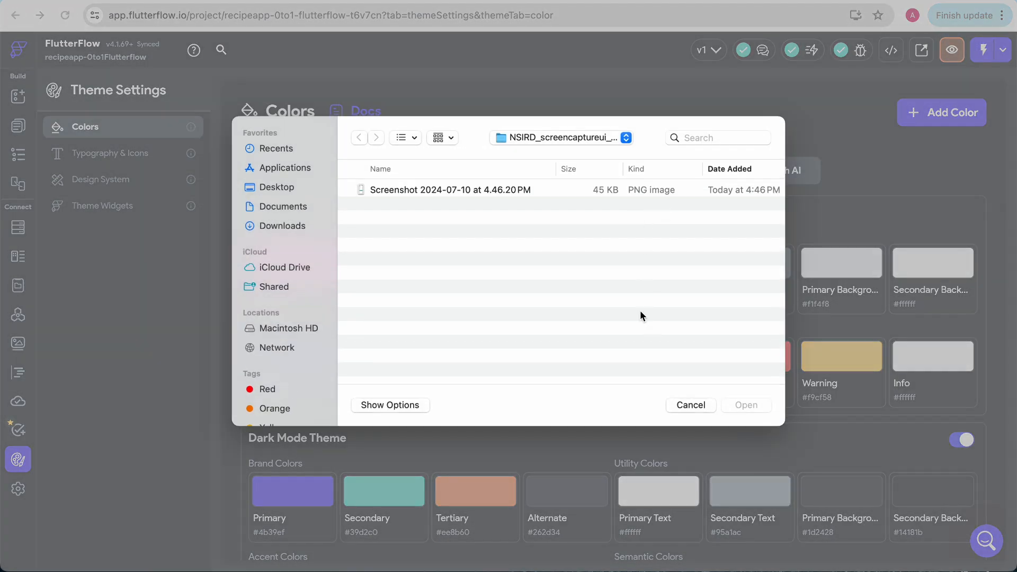
left_click(613, 190)
left_click(747, 405)
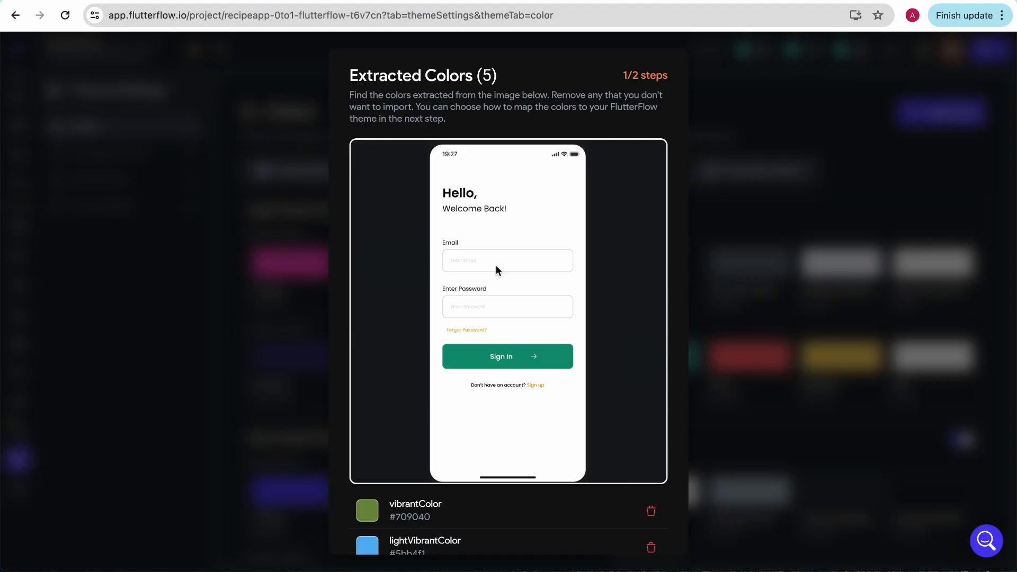
scroll(555, 462, "down", 5)
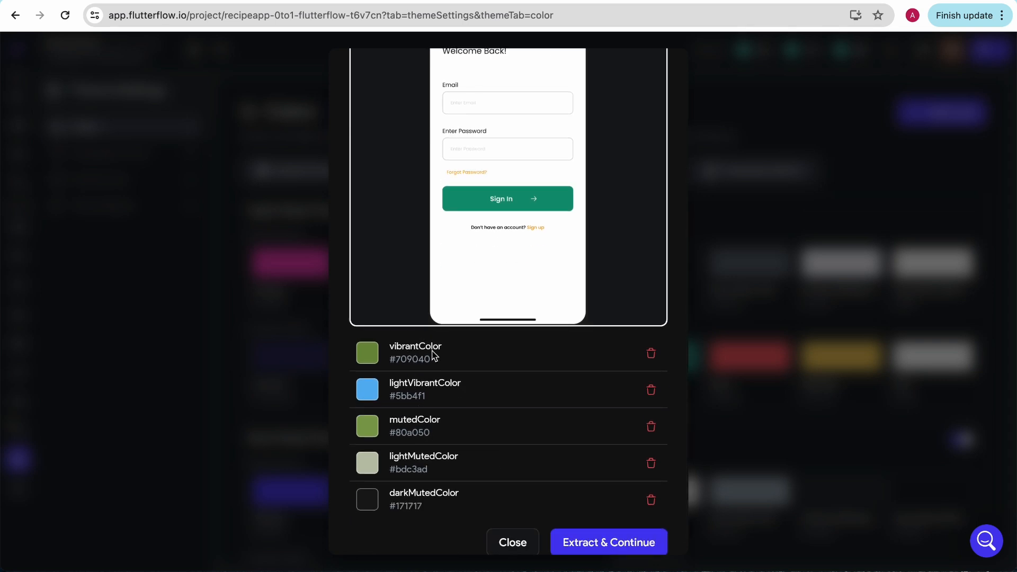
scroll(432, 355, "up", 1)
scroll(413, 444, "down", 1)
left_click(517, 544)
left_click(642, 331)
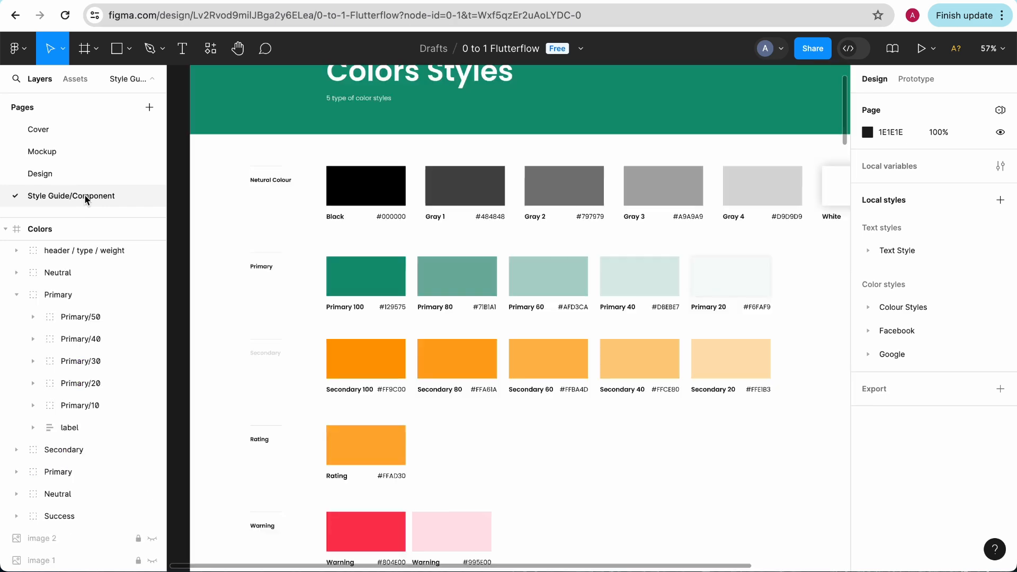
Step: Copy the Primary 100 hex code #129575 from the Figma file's Style Guide/Component page and return to the FlutterFlow color settings
left_click(78, 195)
scroll(345, 295, "down", 1)
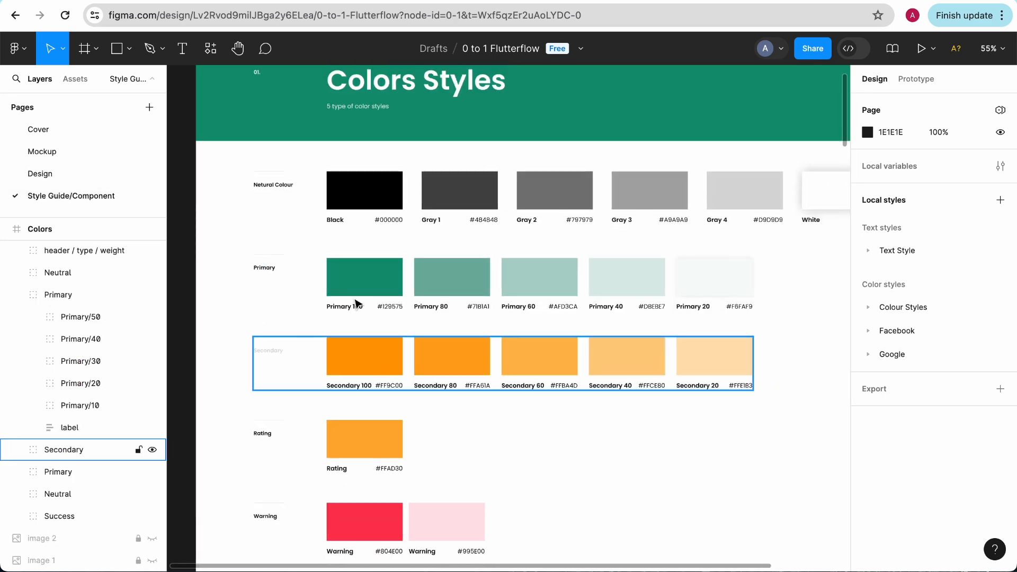
left_click(390, 311)
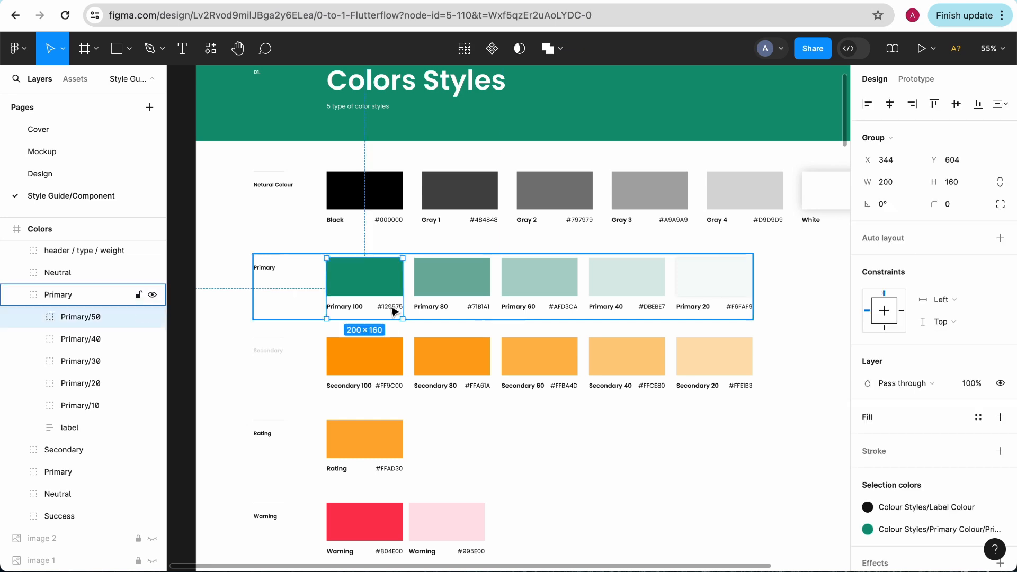
double_click(391, 310)
double_click(391, 308)
key("super+c")
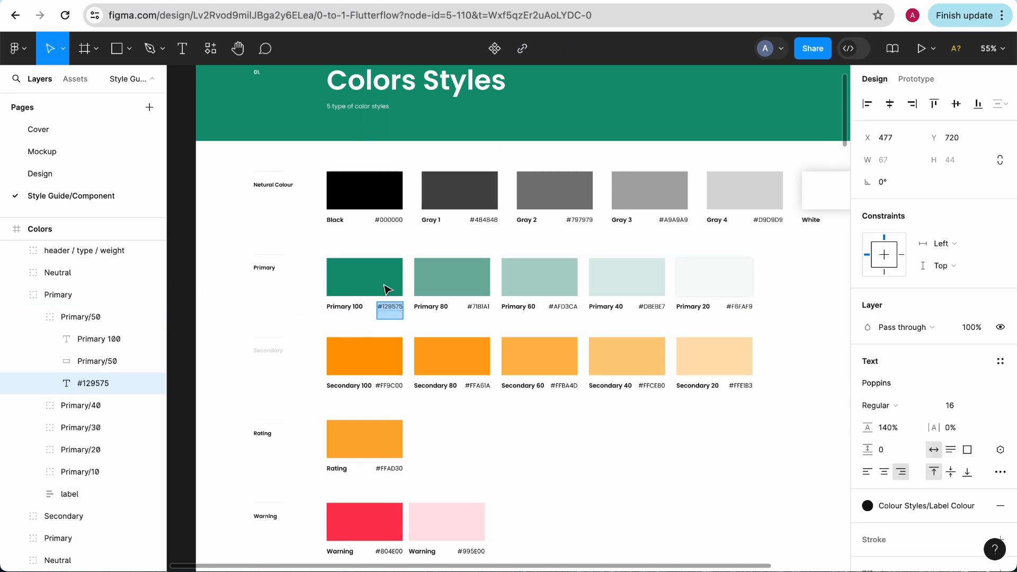
left_click(378, 1)
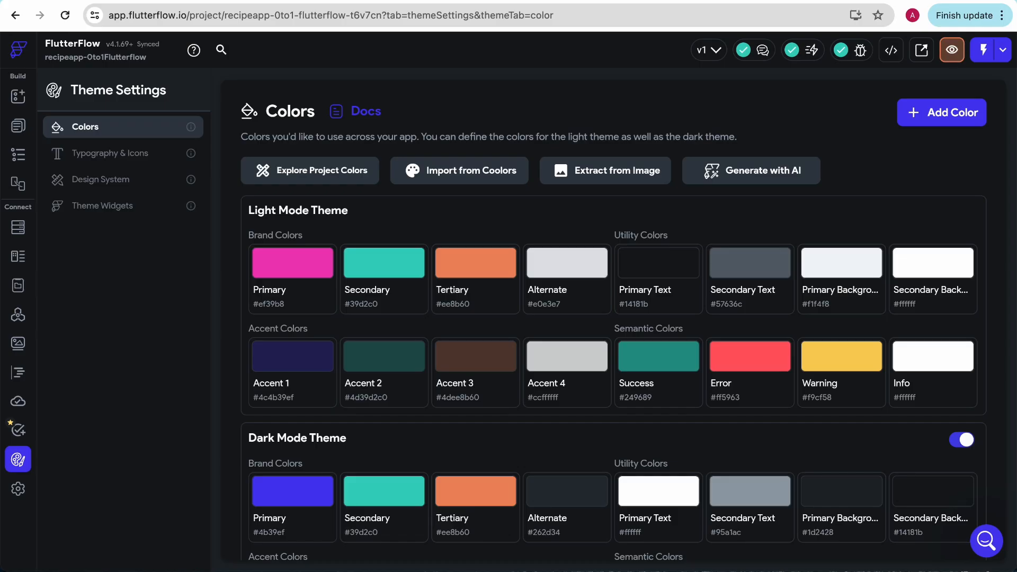
Step: Set the light mode Primary brand color to #129575
left_click(293, 286)
double_click(475, 372)
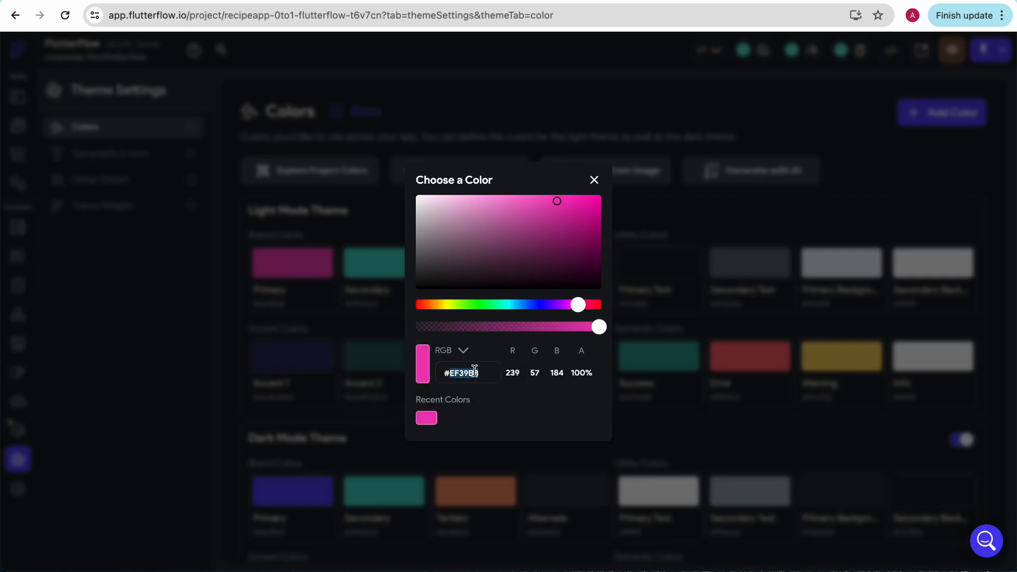
key("super+v")
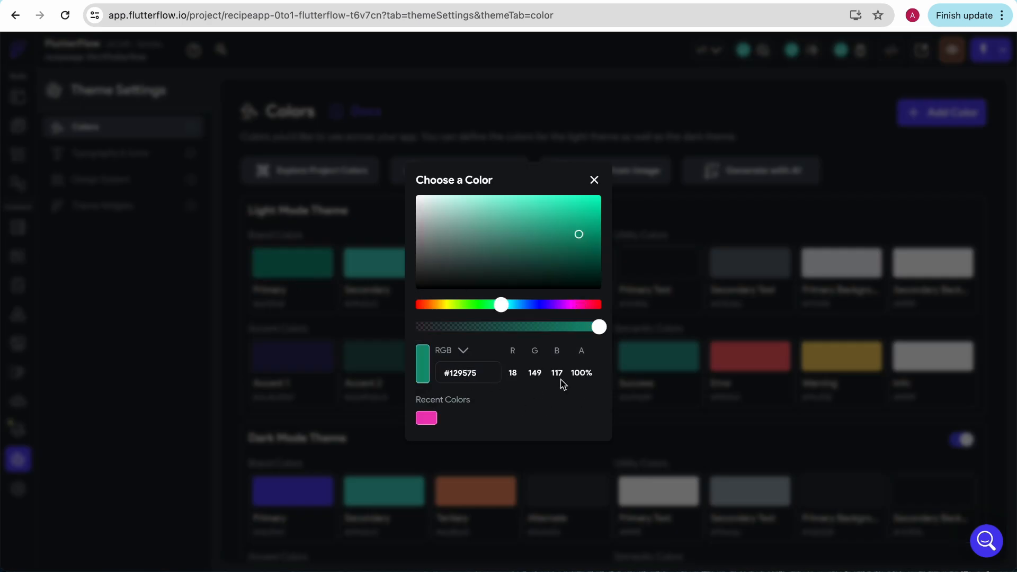
left_click(595, 181)
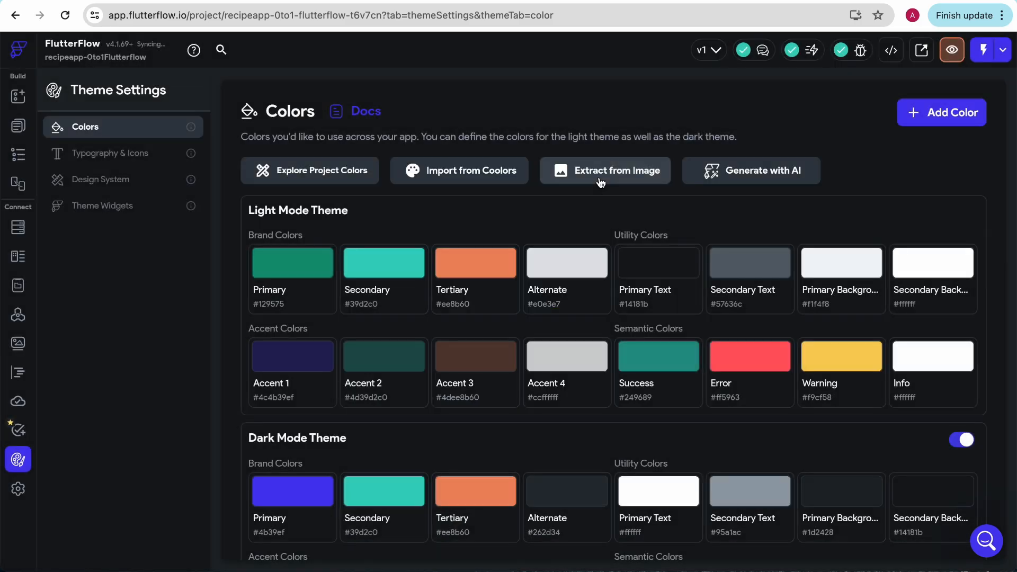
Step: Copy the Secondary 100 hex code #FF9C00 from the Figma style guide and return to the FlutterFlow color settings
key("ctrl+Tab")
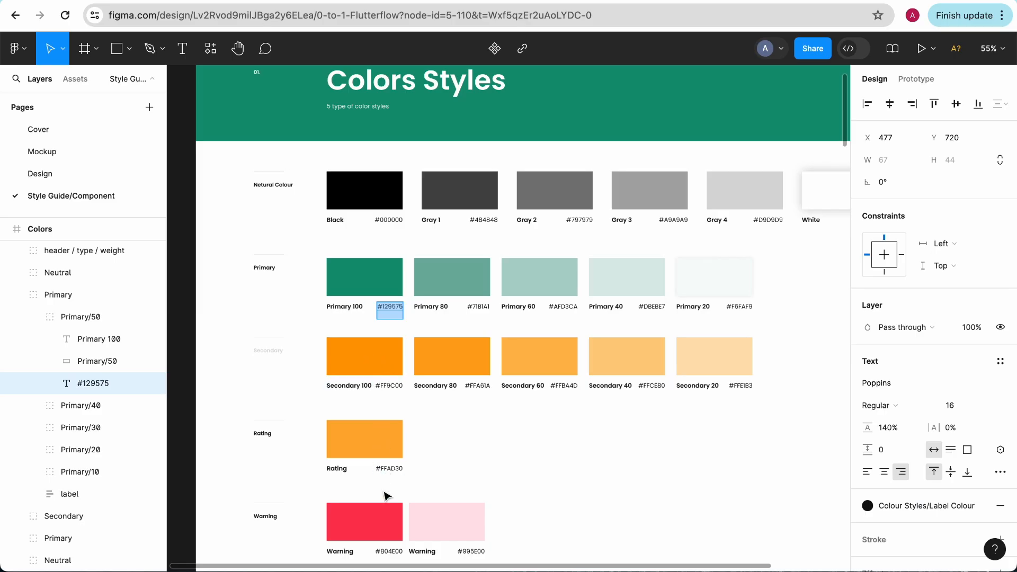
left_click(390, 385)
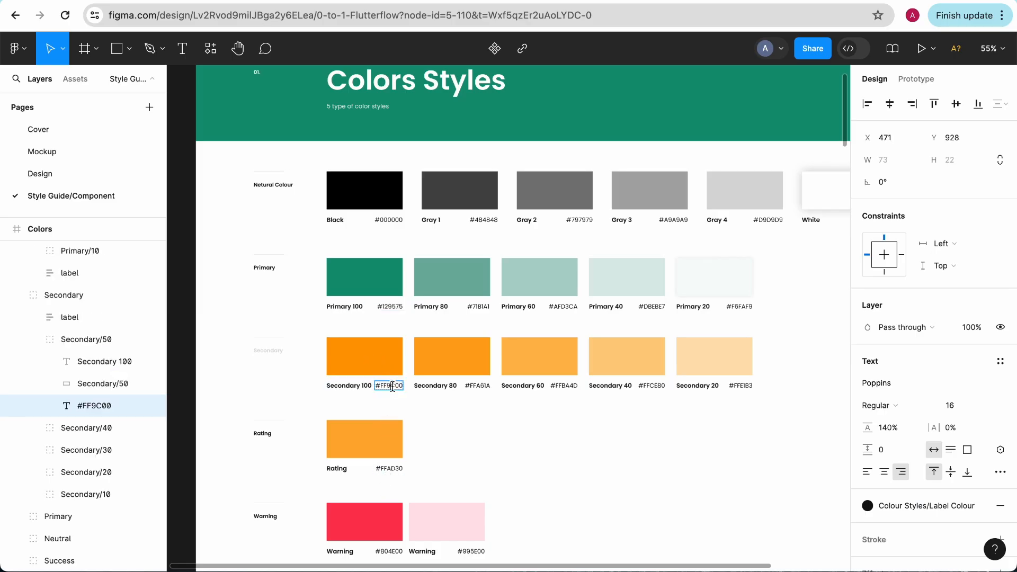
key("ctrl+Tab")
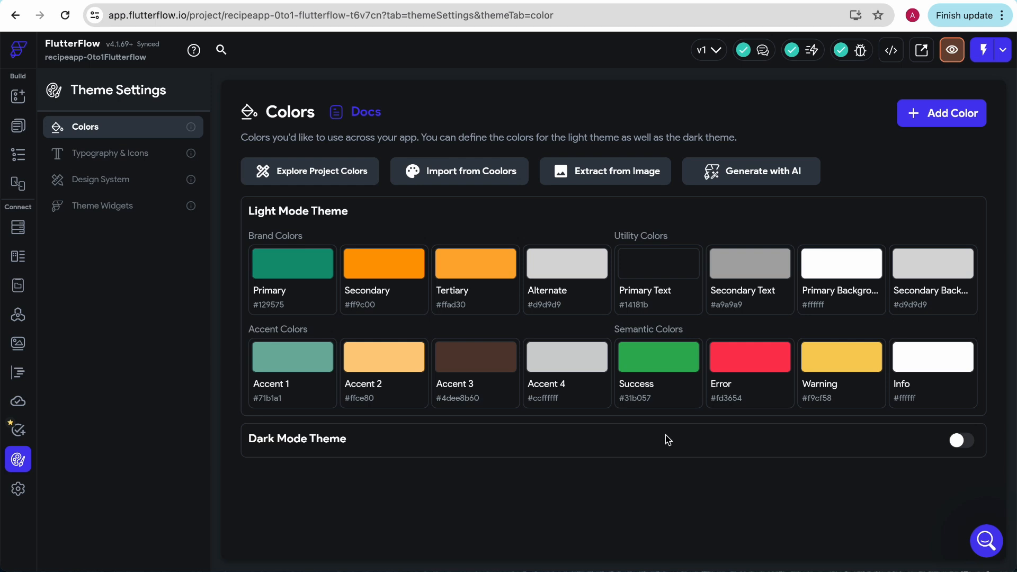
Step: Inspect the light mode Primary color in the color chooser and close it without changes
left_click(270, 299)
left_click(269, 298)
left_click(269, 298)
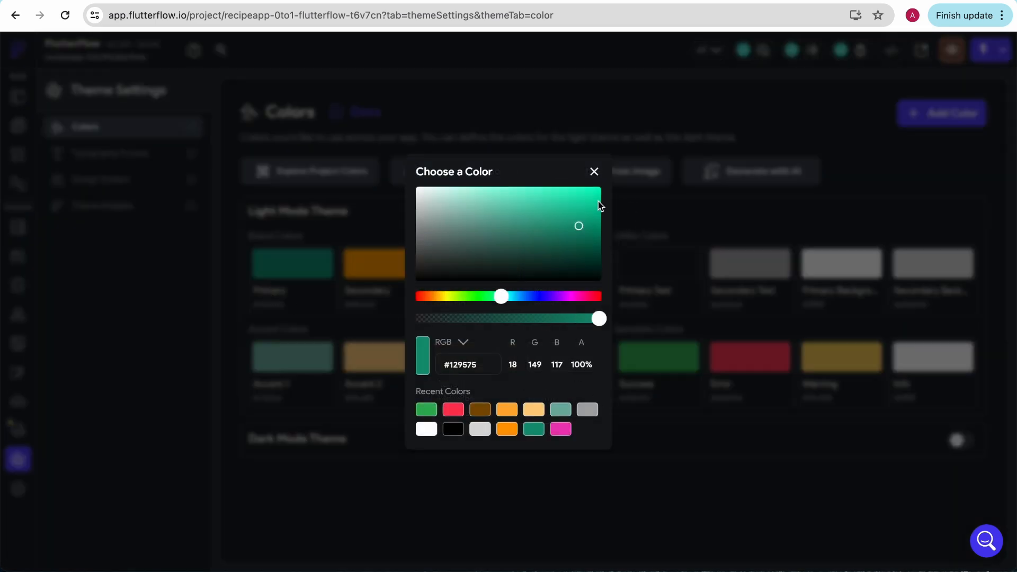
left_click(594, 172)
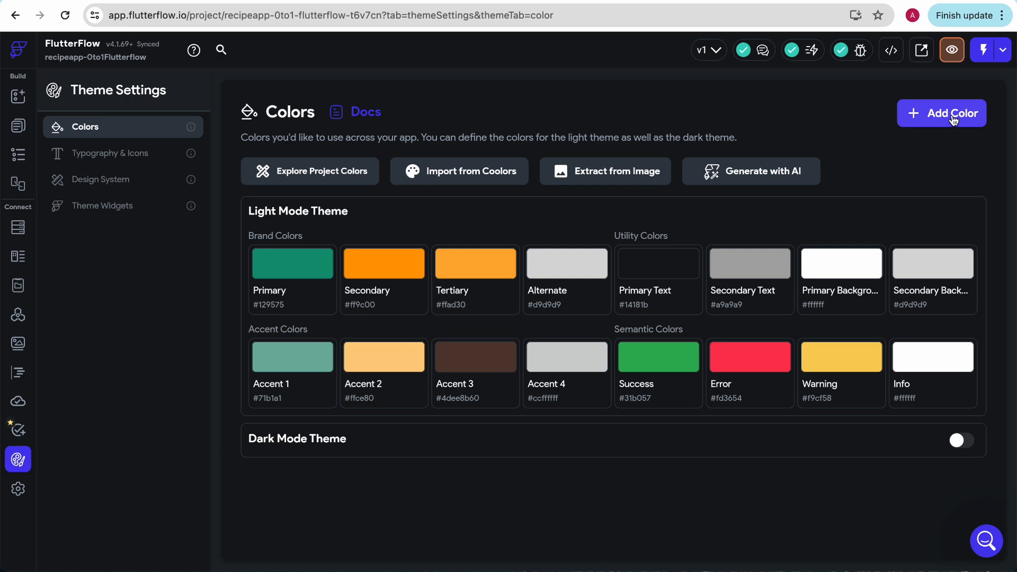
Step: Add a custom color to the light mode theme and delete it again
left_click(922, 122)
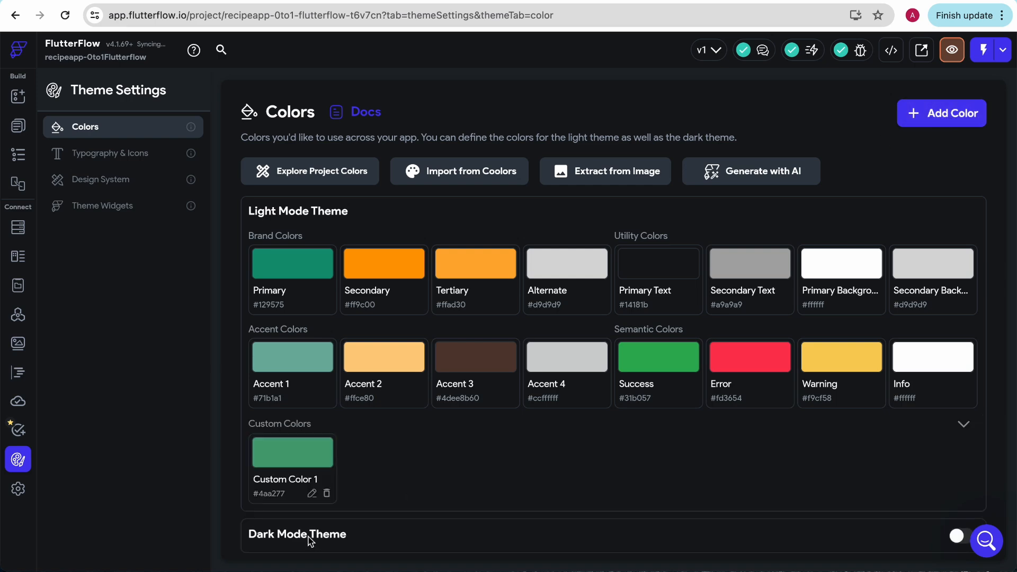
left_click(327, 495)
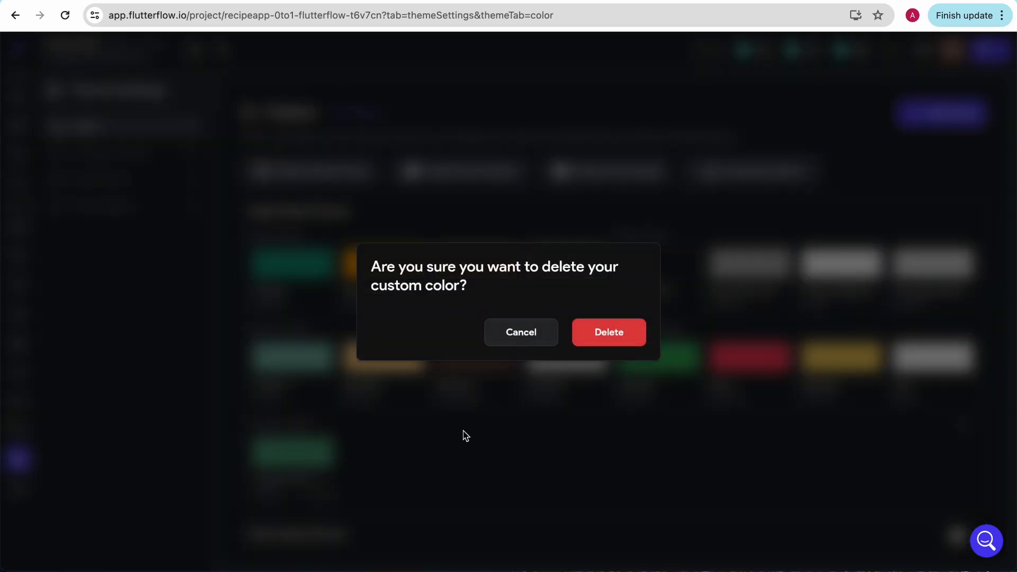
left_click(608, 334)
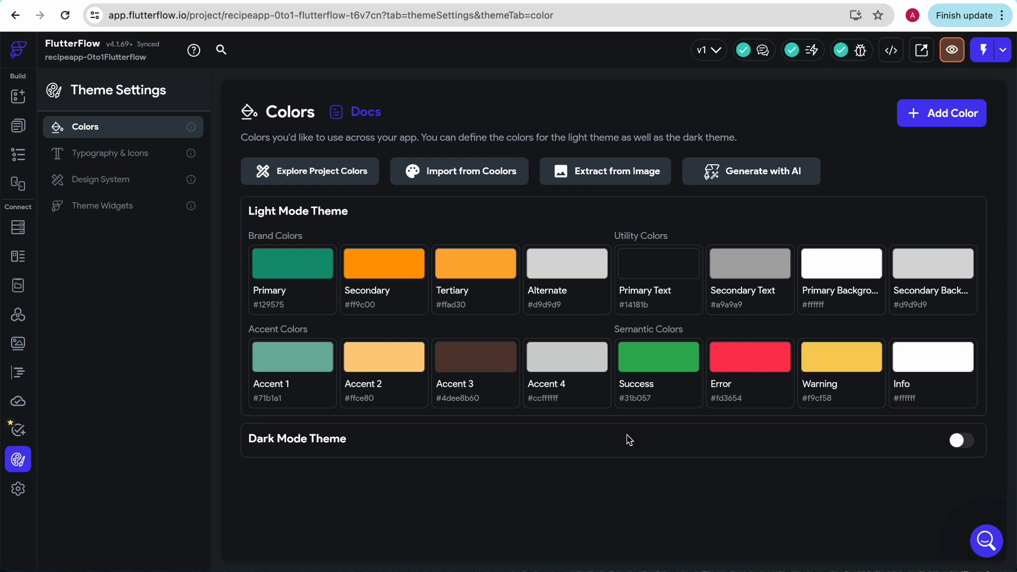
Step: Enable the Dark Mode Theme and check its colors against the Design page of the Figma file
left_click(958, 440)
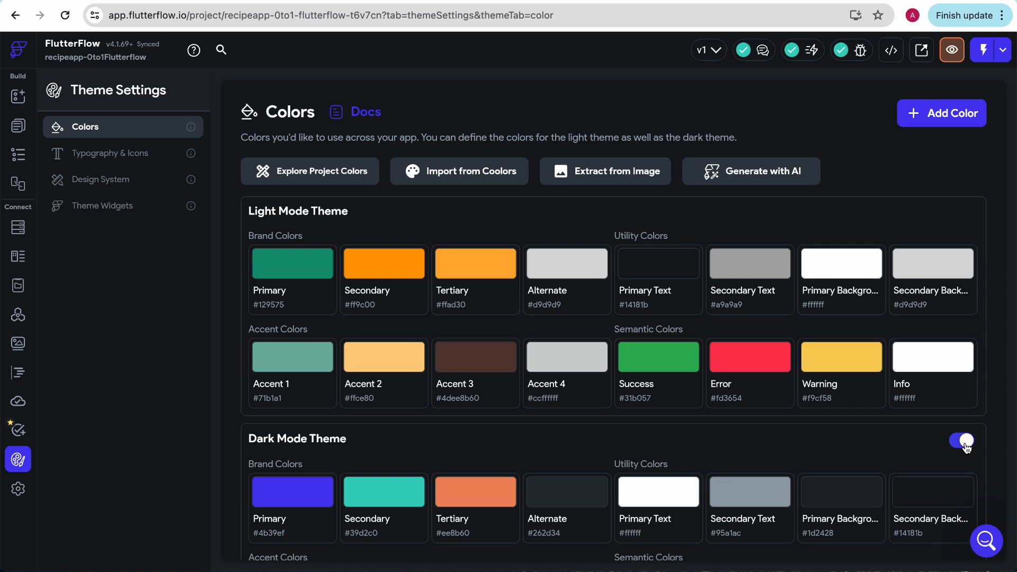
scroll(492, 484, "down", 2)
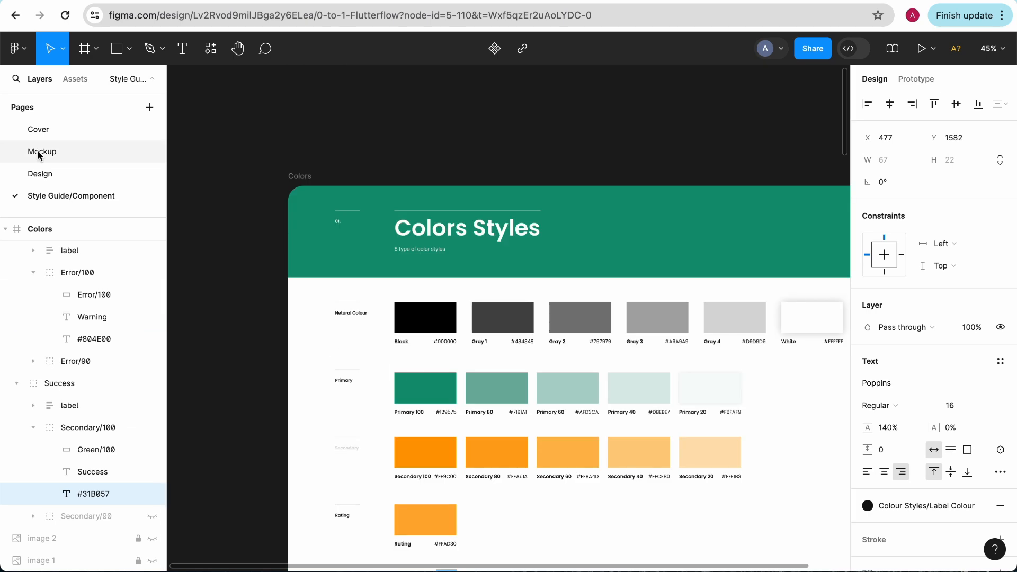
left_click(41, 173)
scroll(504, 231, "down", 5, "ctrl")
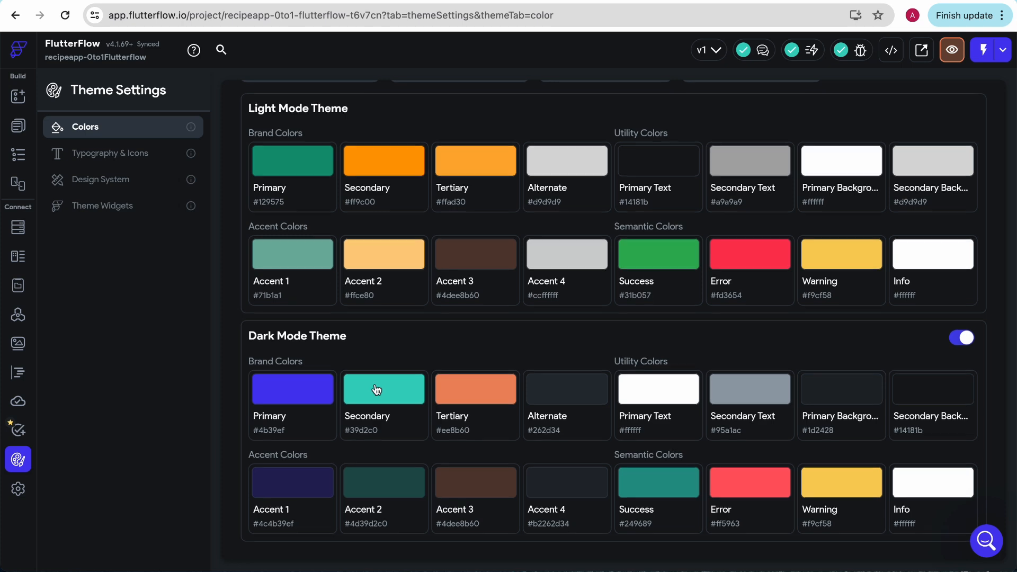
scroll(377, 390, "up", 2)
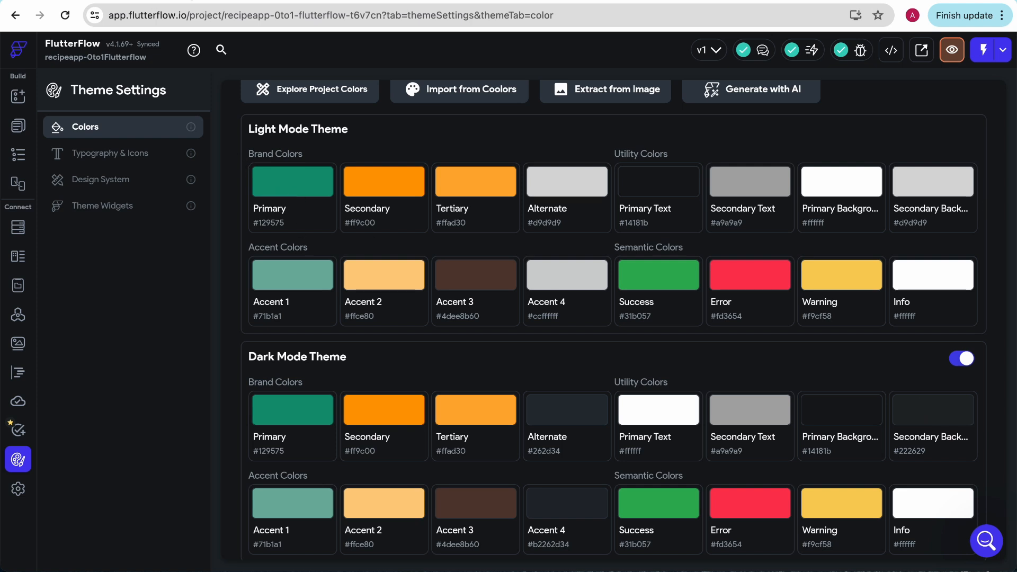
Step: Leave the theme settings for the project's page list and bring up the template gallery for a new page
left_click(179, 0)
left_click(106, 1)
left_click(18, 96)
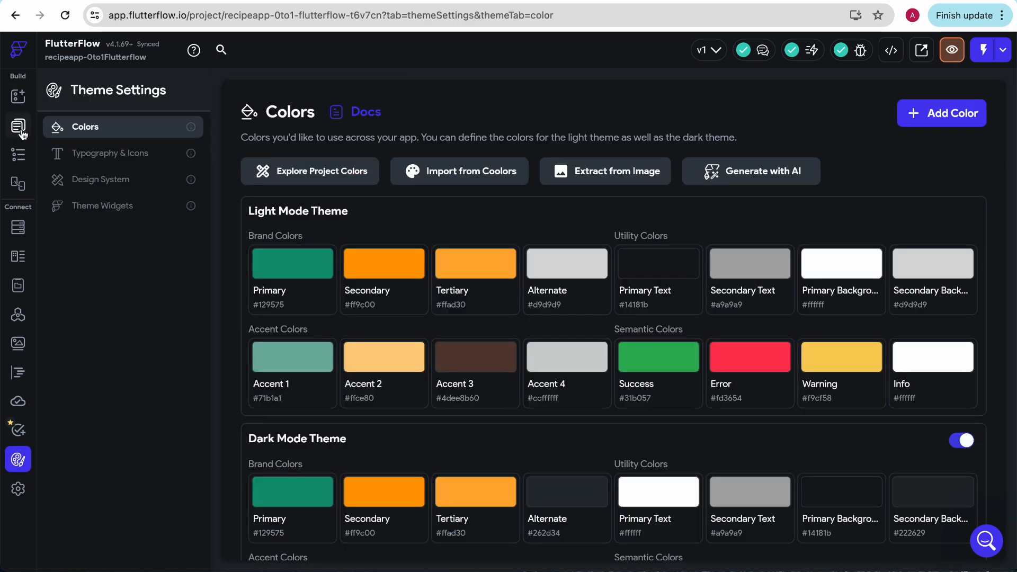
left_click(20, 131)
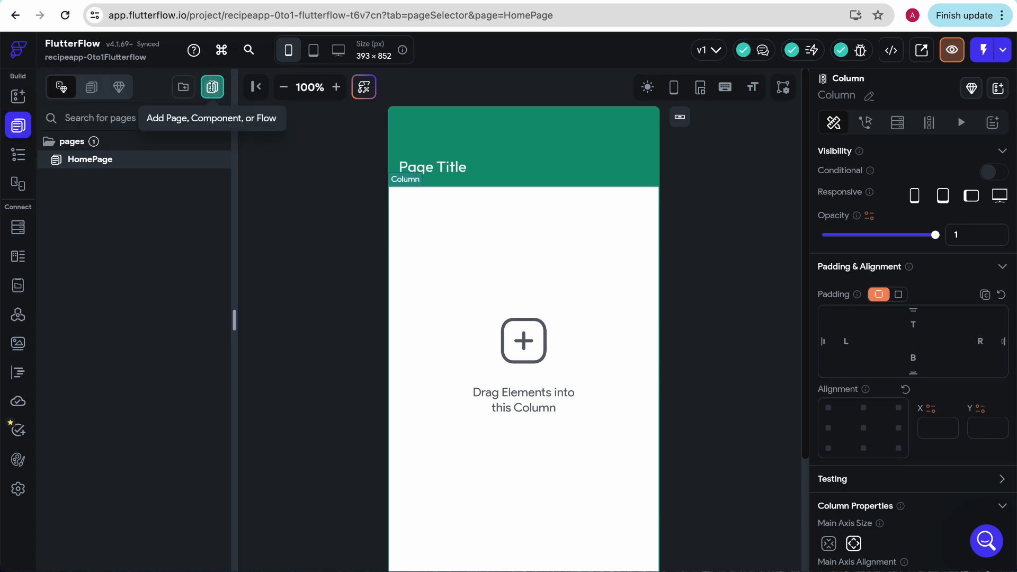
left_click(212, 88)
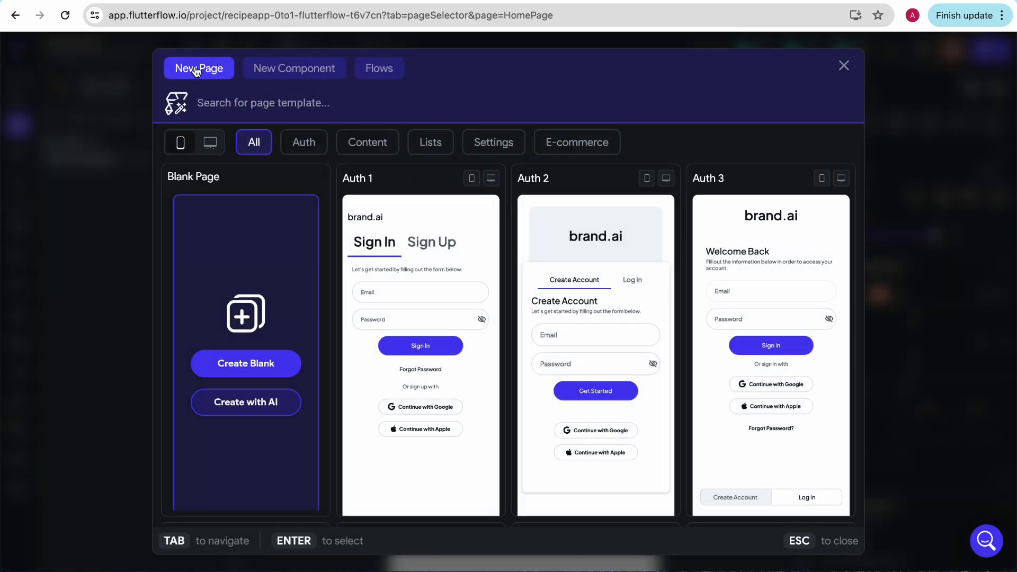
Step: Browse the Content and Lists page templates for a home dashboard layout
left_click(364, 156)
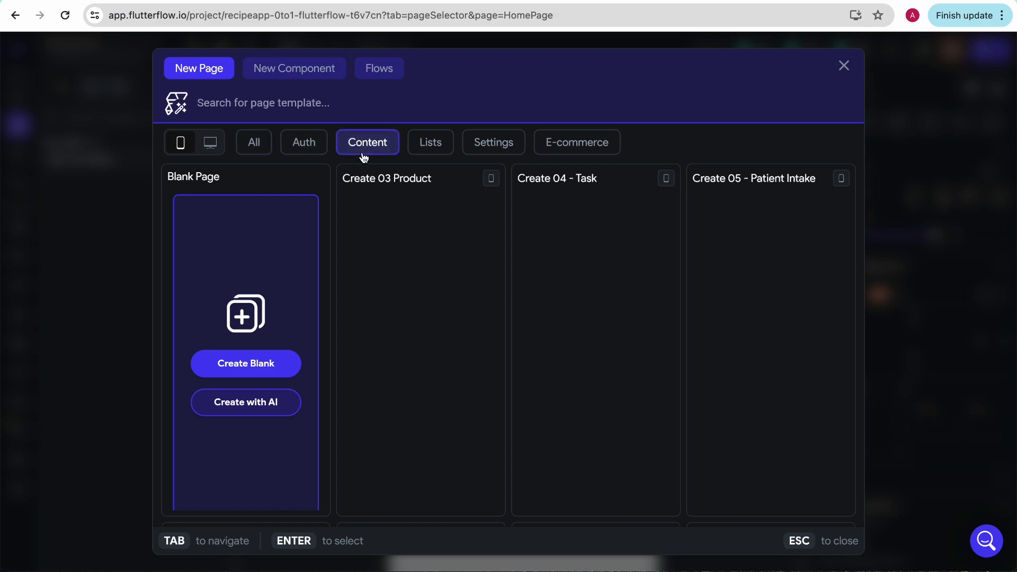
scroll(552, 438, "down", 10)
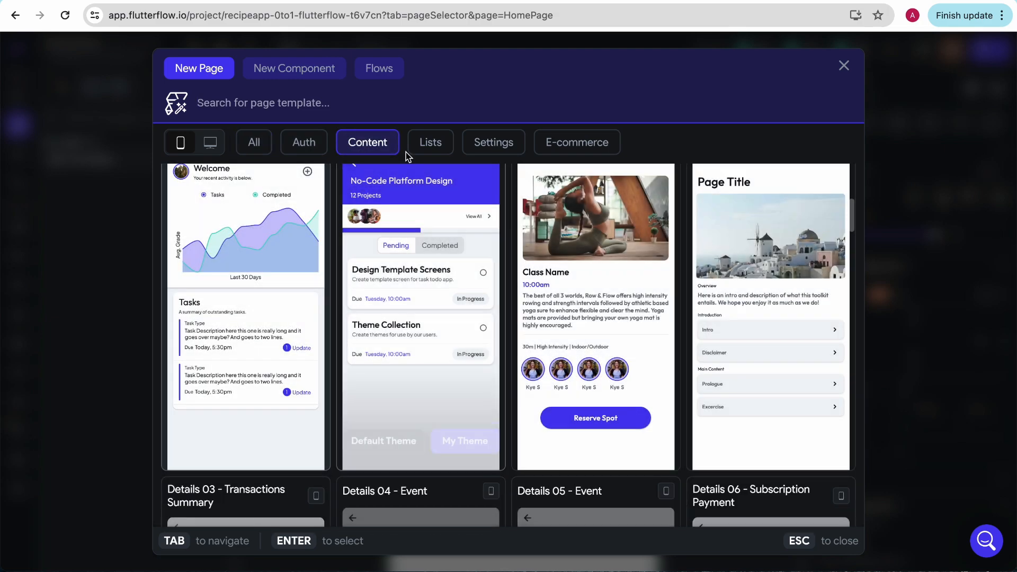
left_click(430, 142)
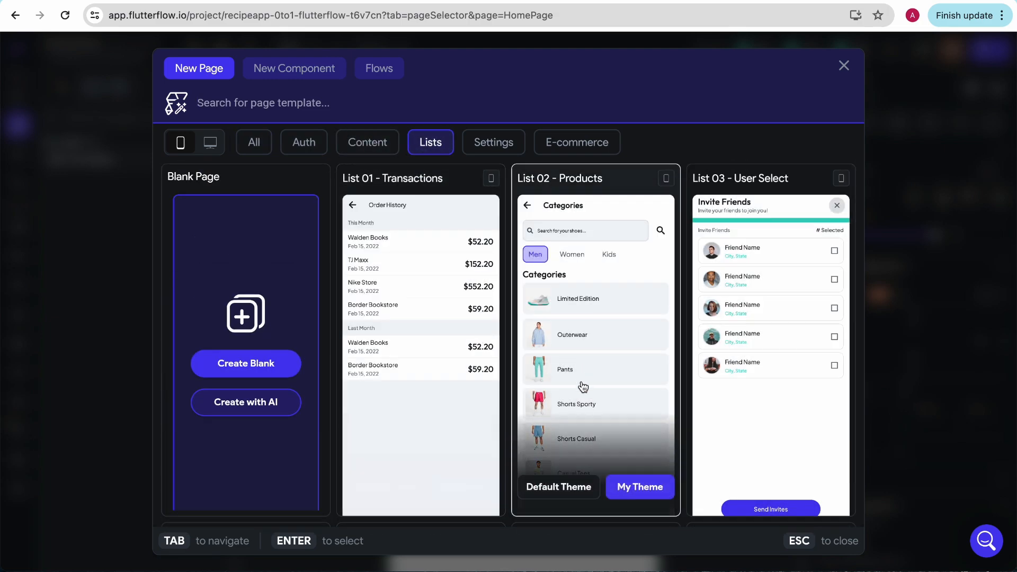
scroll(583, 388, "down", 10)
scroll(583, 388, "down", 2)
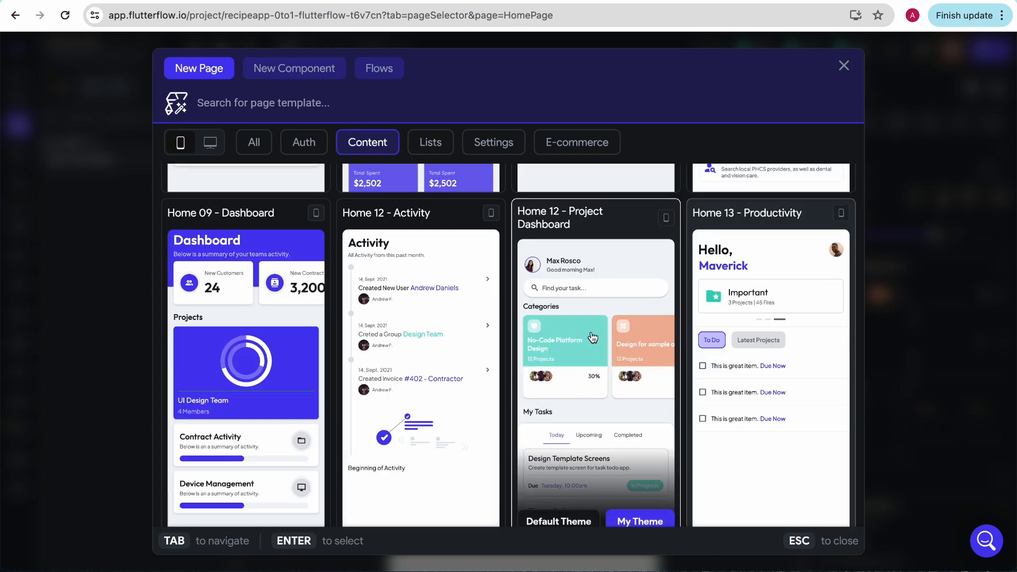
scroll(592, 338, "down", 1)
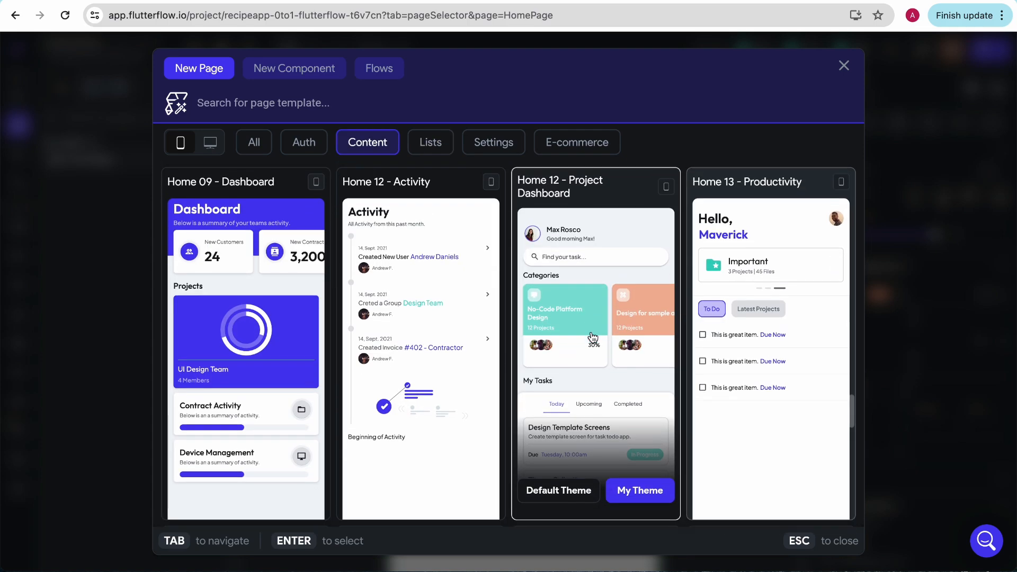
scroll(593, 338, "down", 1)
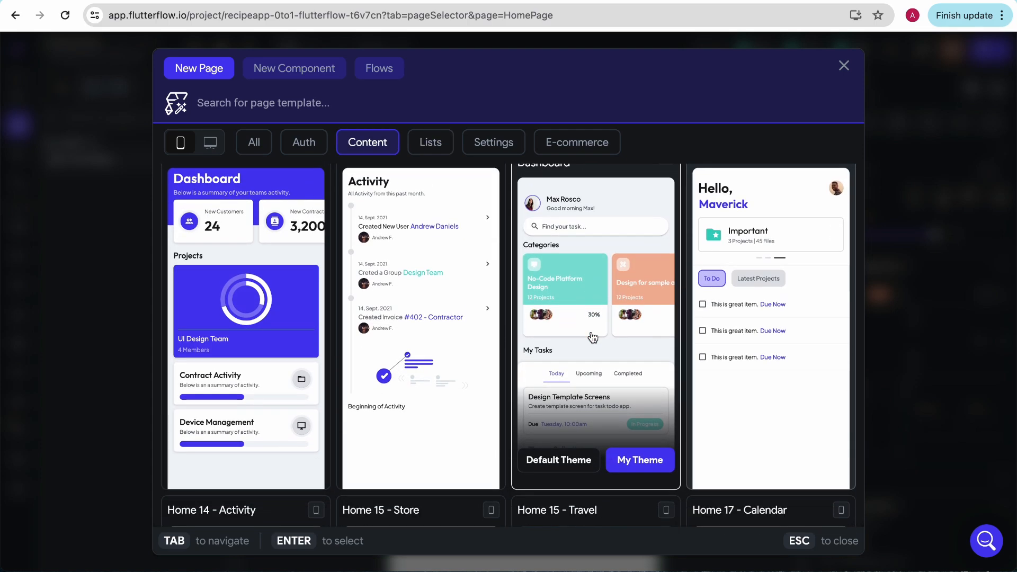
scroll(593, 338, "up", 1)
Step: Create a page from the Home 12 - Project Dashboard template, applying My Theme instead of the default theme
left_click(593, 339)
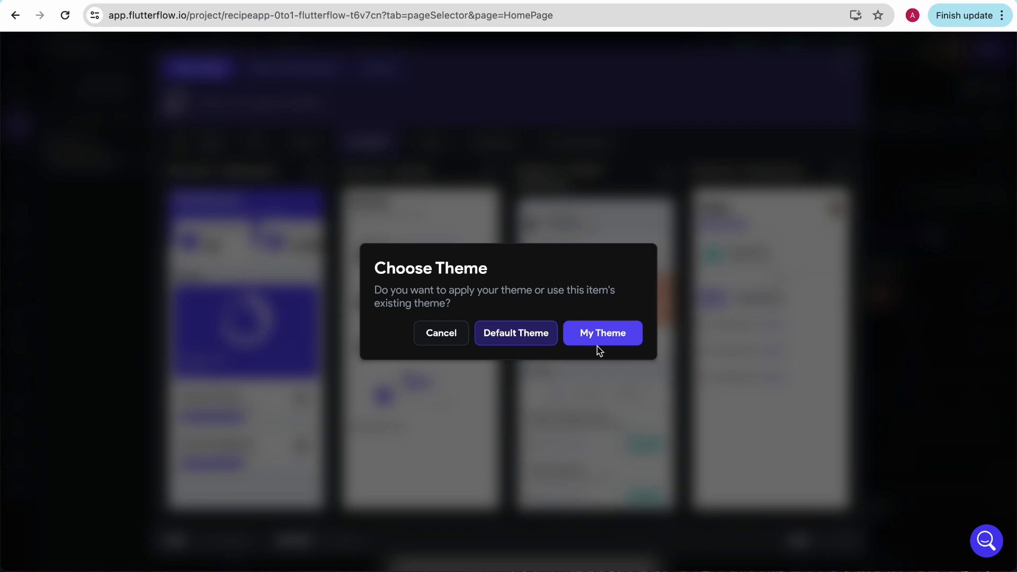
left_click(454, 331)
left_click(597, 335)
left_click(594, 334)
left_click(594, 335)
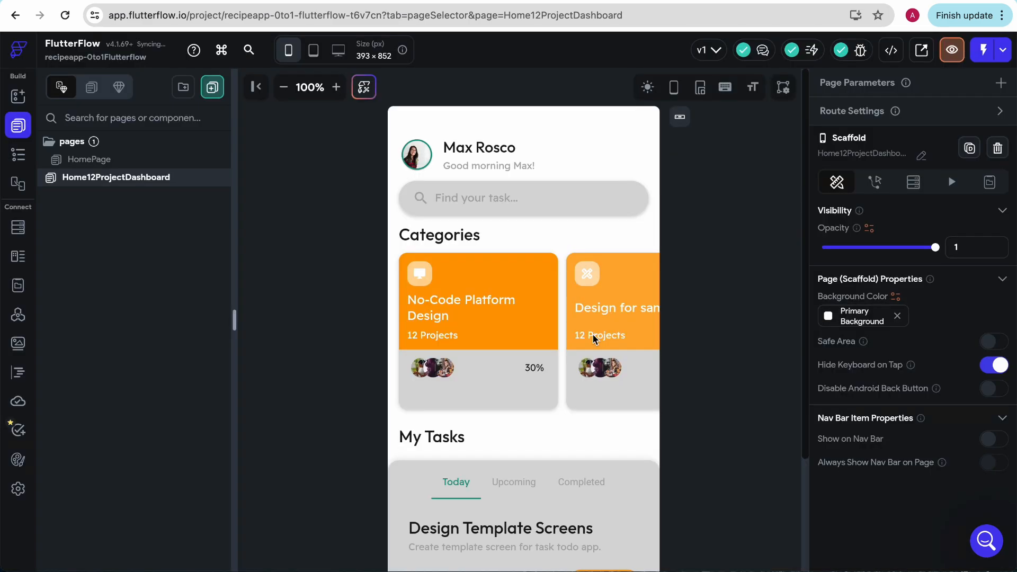
Step: Inspect which theme color fills the No-Code Platform Design card's upper container on the dashboard page
left_click(553, 295)
scroll(475, 340, "down", 3)
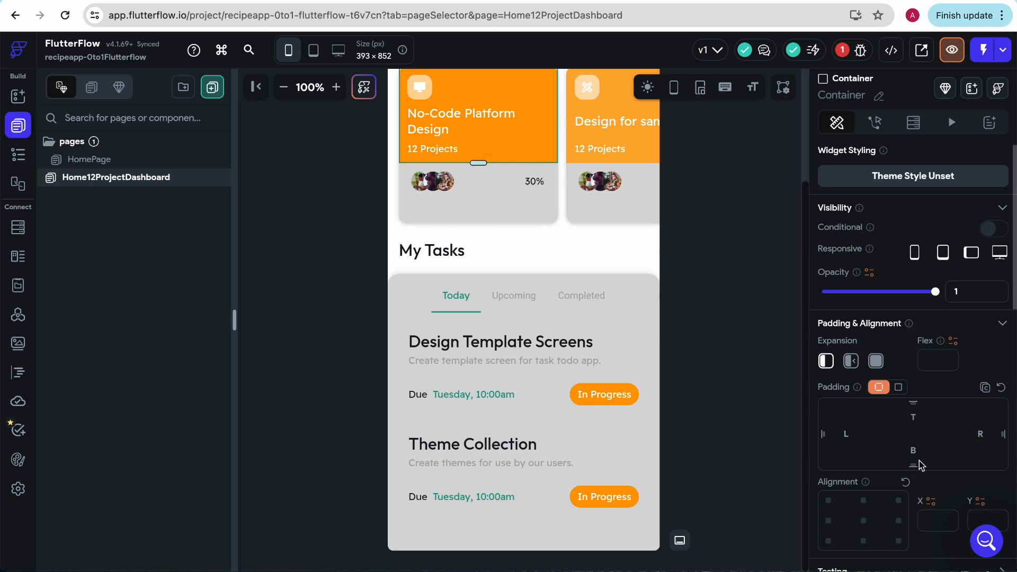
scroll(919, 464, "down", 5)
double_click(858, 302)
left_click(830, 303)
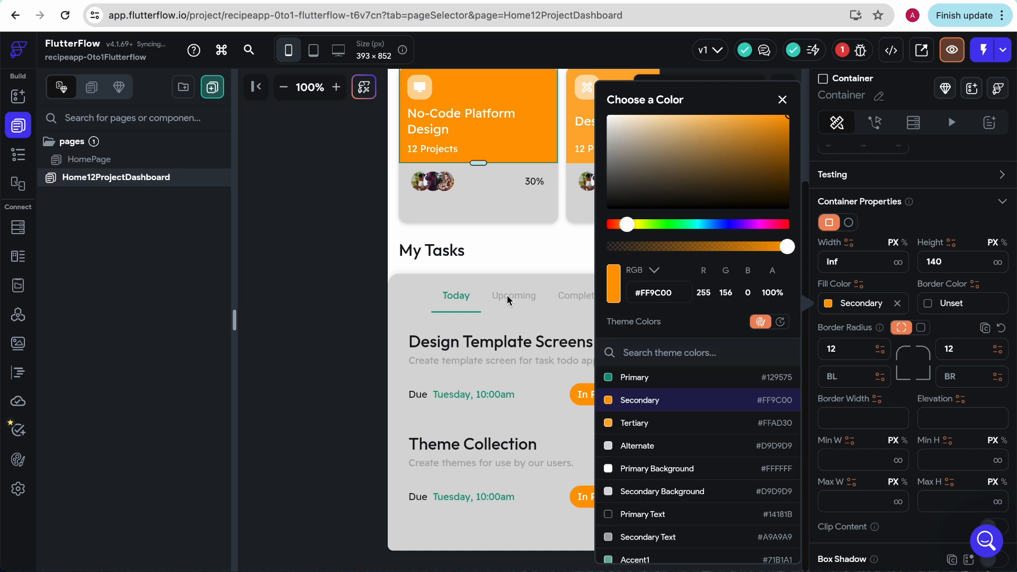
left_click(515, 254)
Step: Examine the Design for sample apps card in the Categories row of the dashboard page
scroll(514, 252, "up", 3)
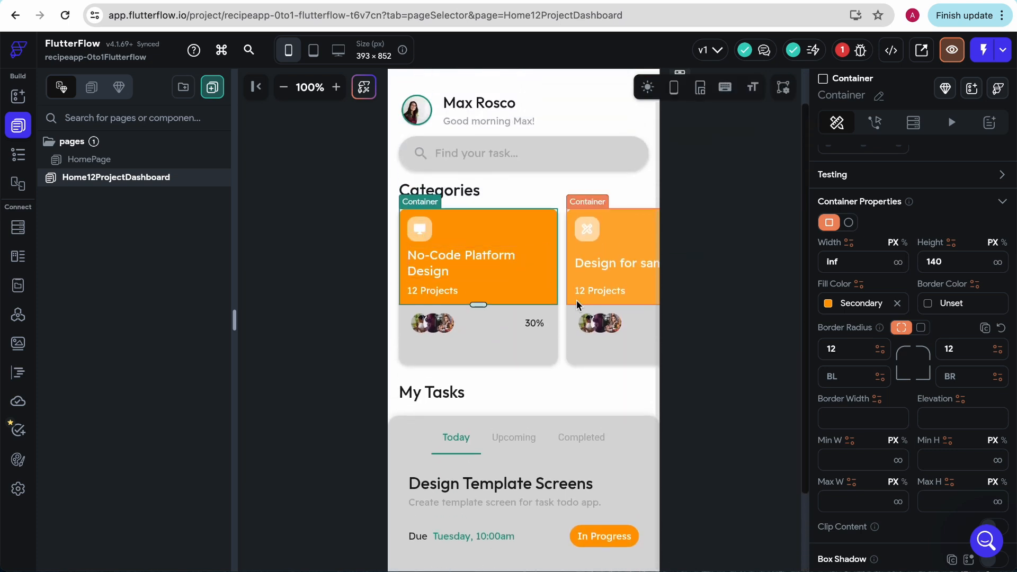
scroll(577, 299, "right", 2)
left_click(577, 301)
left_click(587, 402)
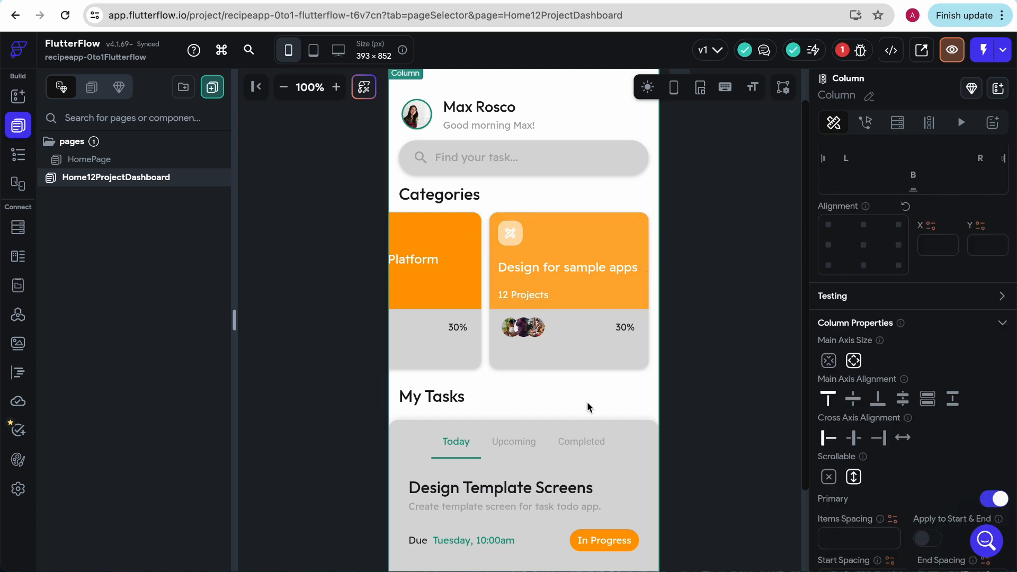
scroll(547, 343, "left", 2)
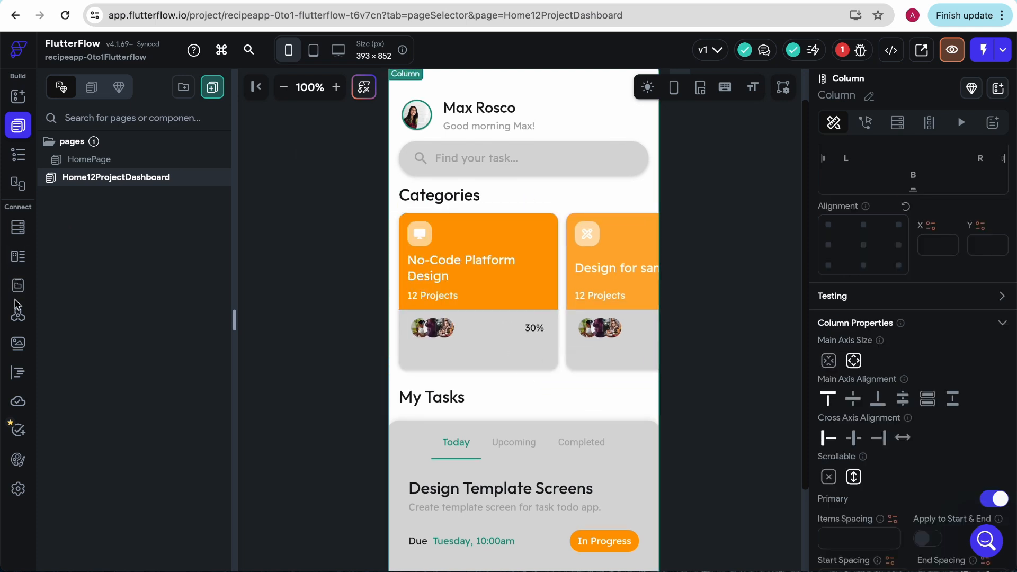
Step: Change the light mode Secondary theme color to the red from the recent colors and return to the dashboard page
left_click(18, 460)
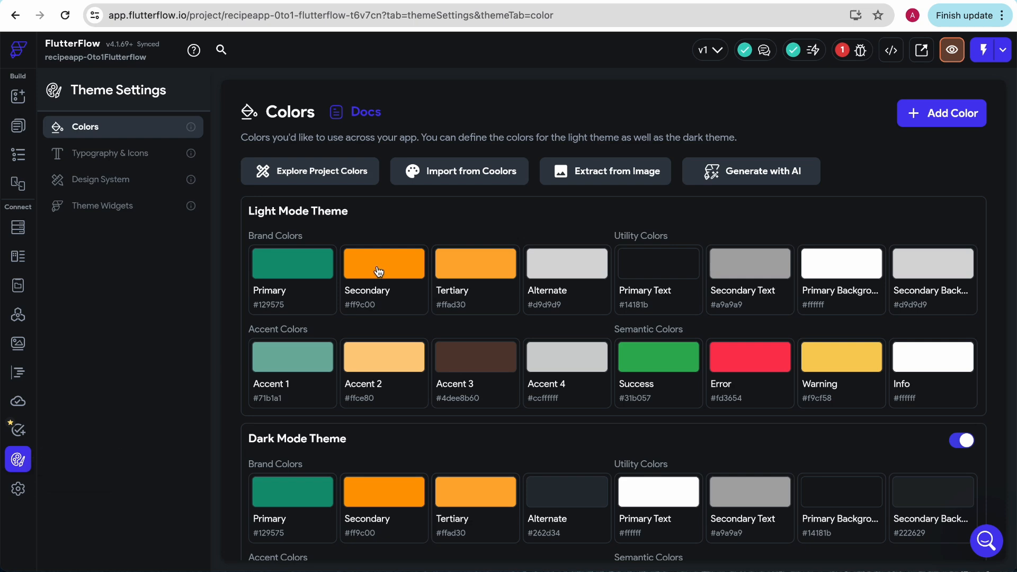
left_click(377, 269)
double_click(470, 362)
left_click(507, 410)
left_click(594, 171)
left_click(18, 95)
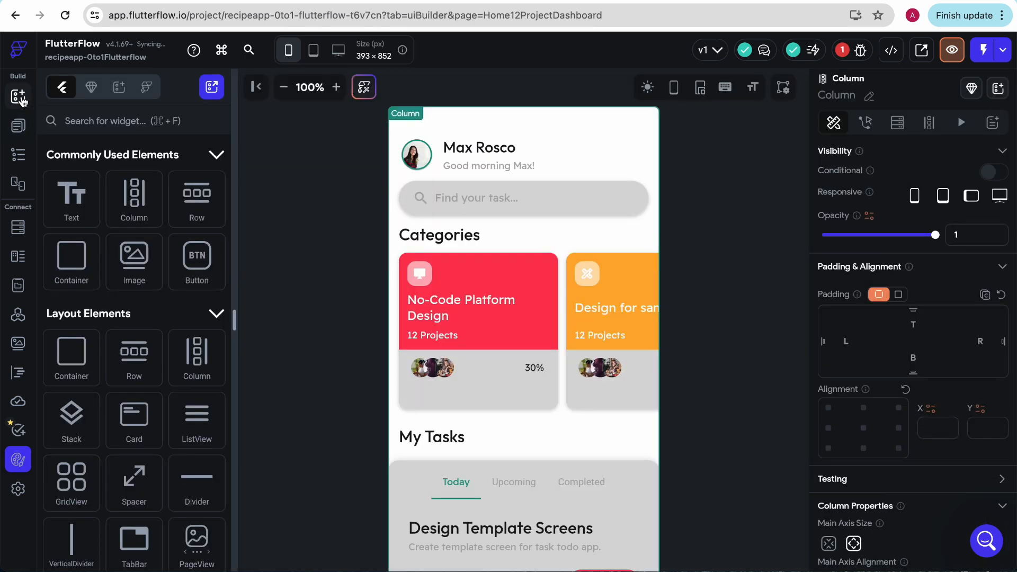
Step: Examine the Secondary color on the first category card and the In Progress labels under My Tasks
left_click(545, 343)
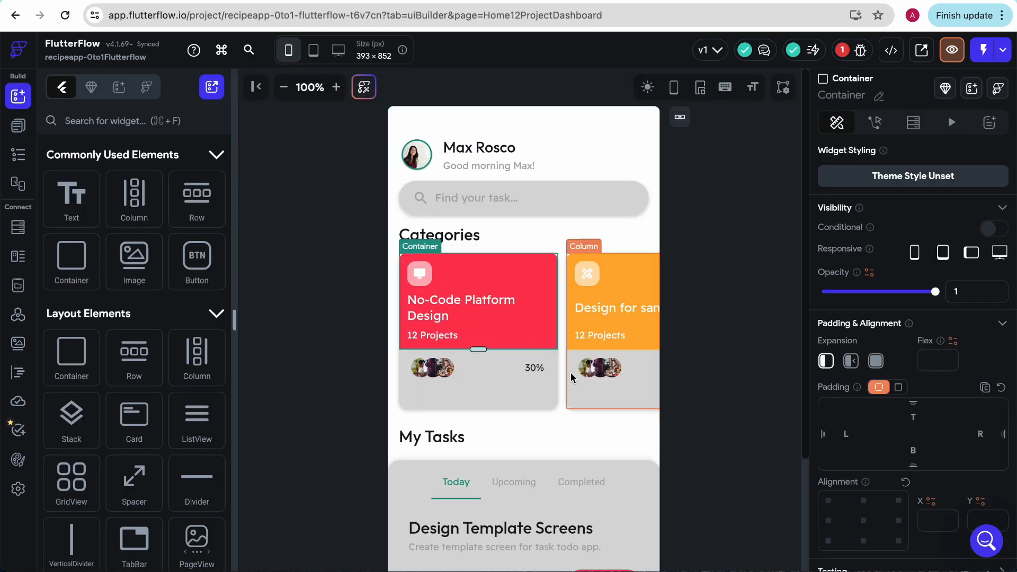
left_click(538, 430)
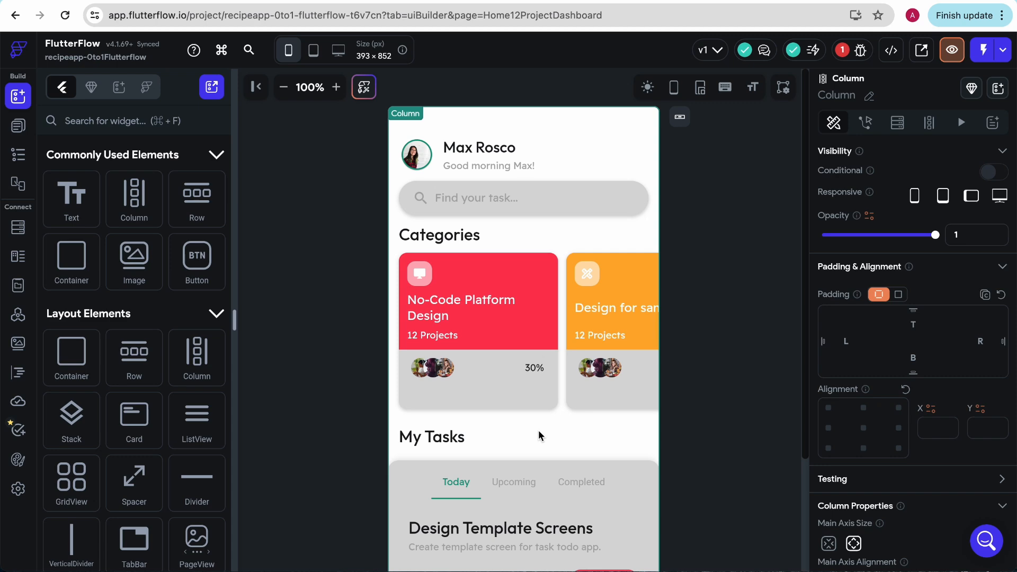
scroll(539, 430, "down", 4)
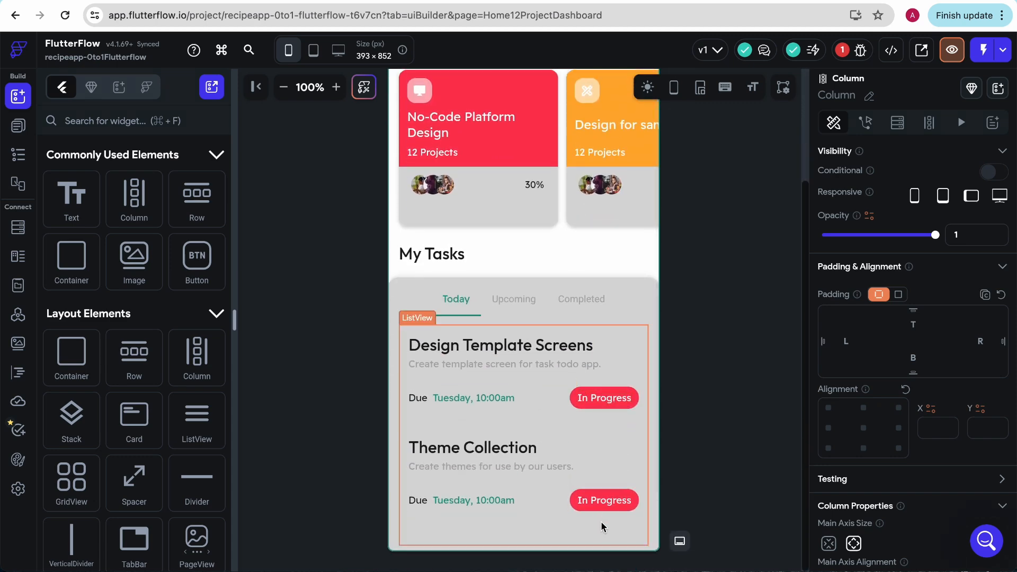
Step: Set the light mode Secondary theme color to the orange #FF9C00 from the recent colors and return to the dashboard page
scroll(530, 302, "up", 4)
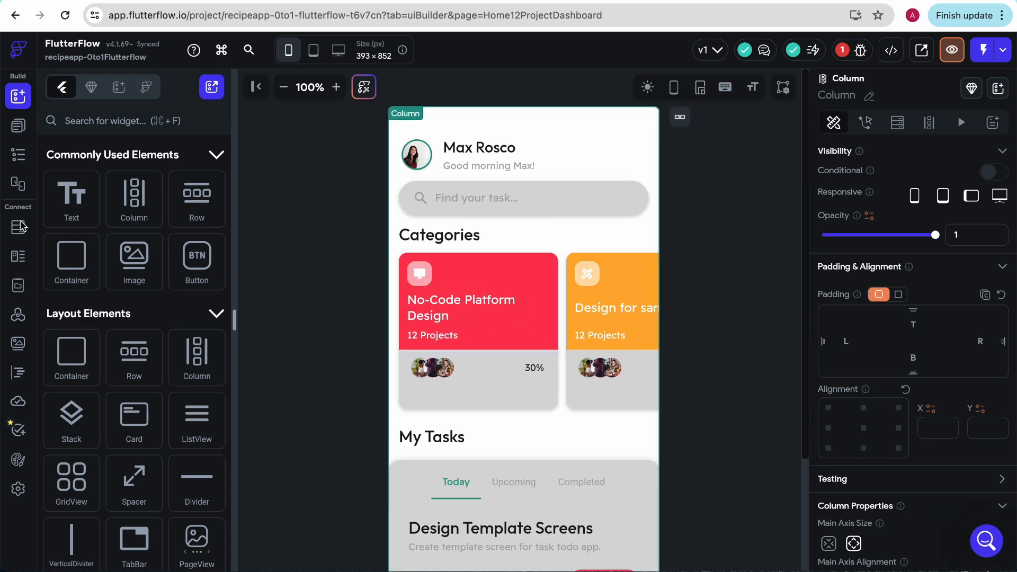
left_click(18, 459)
left_click(387, 246)
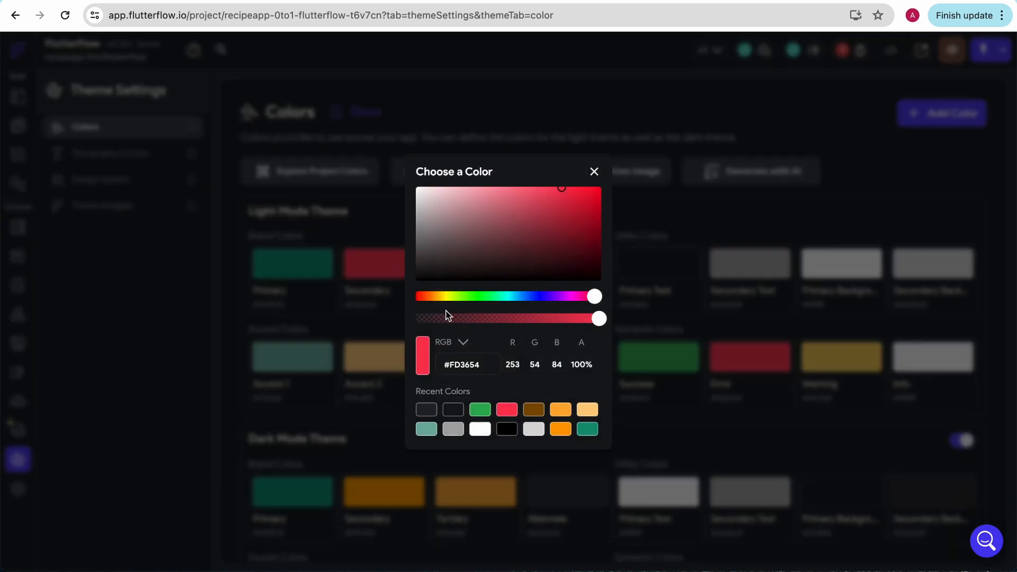
left_click(560, 429)
left_click(596, 175)
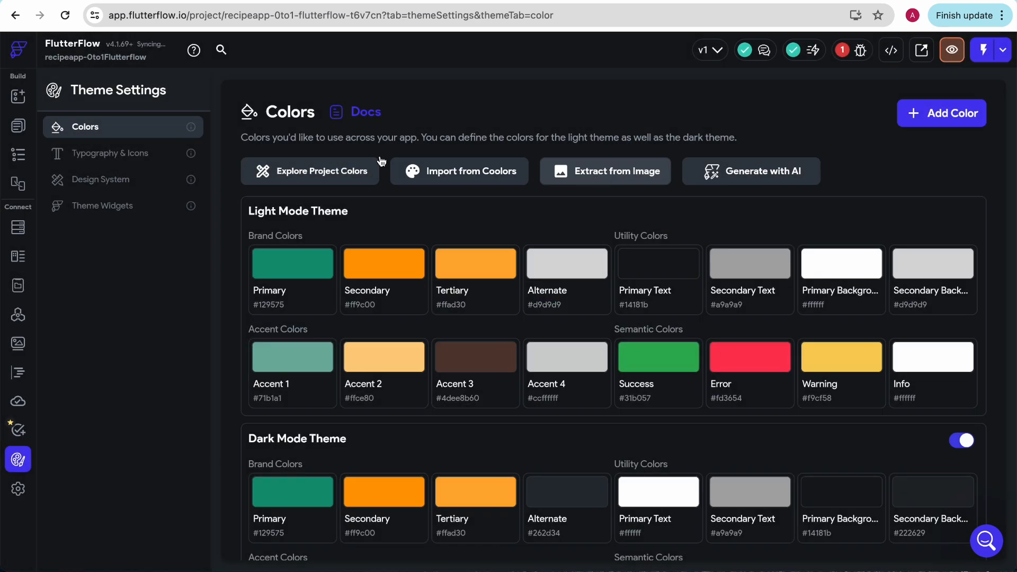
left_click(25, 99)
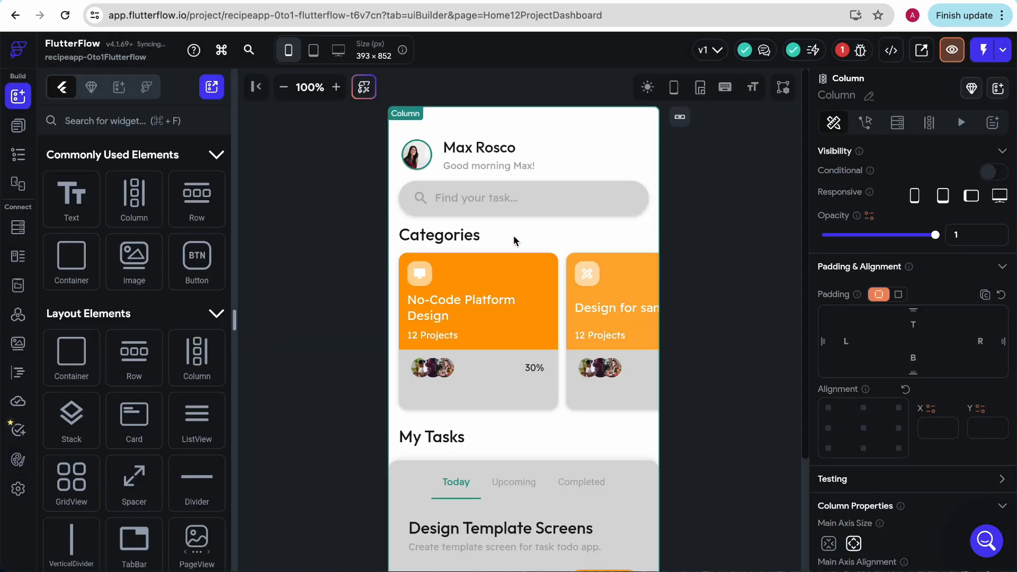
Step: Zoom the canvas out to 75% and compare the dashboard page in light and dark mode, ending in dark mode
left_click(284, 87)
left_click(284, 88)
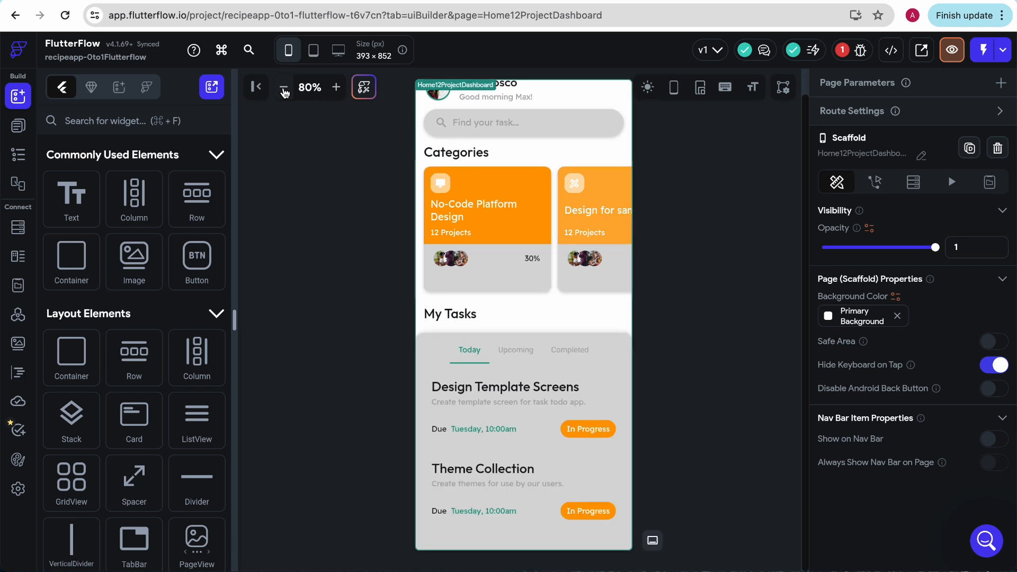
left_click(284, 87)
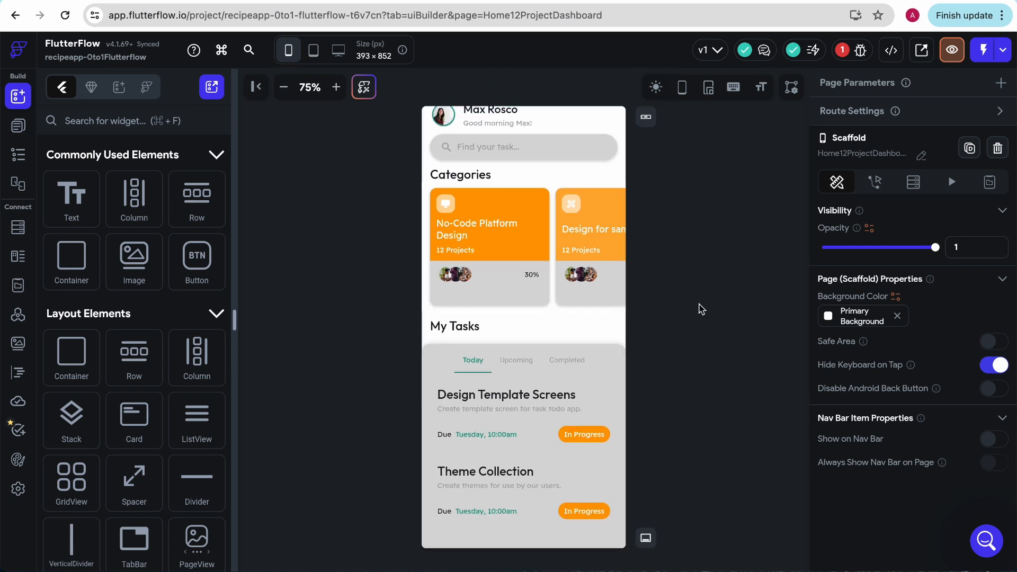
scroll(590, 319, "up", 1)
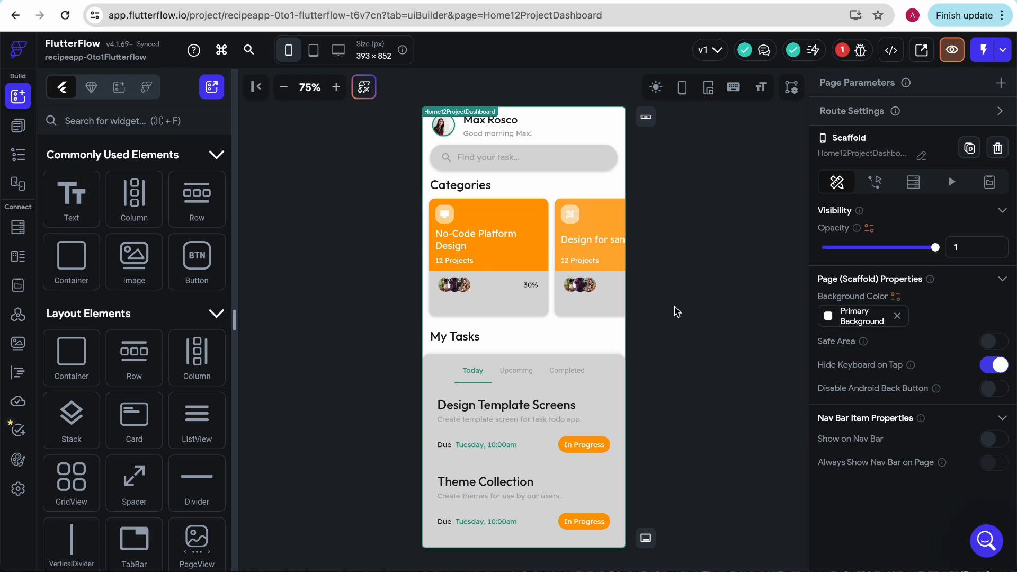
left_click(657, 88)
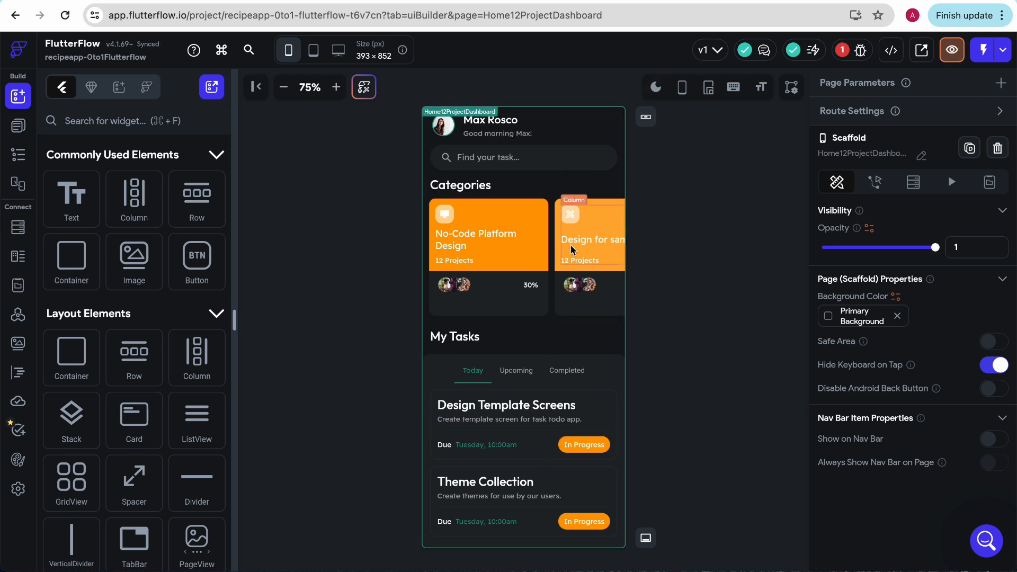
left_click(657, 89)
left_click(658, 90)
left_click(657, 89)
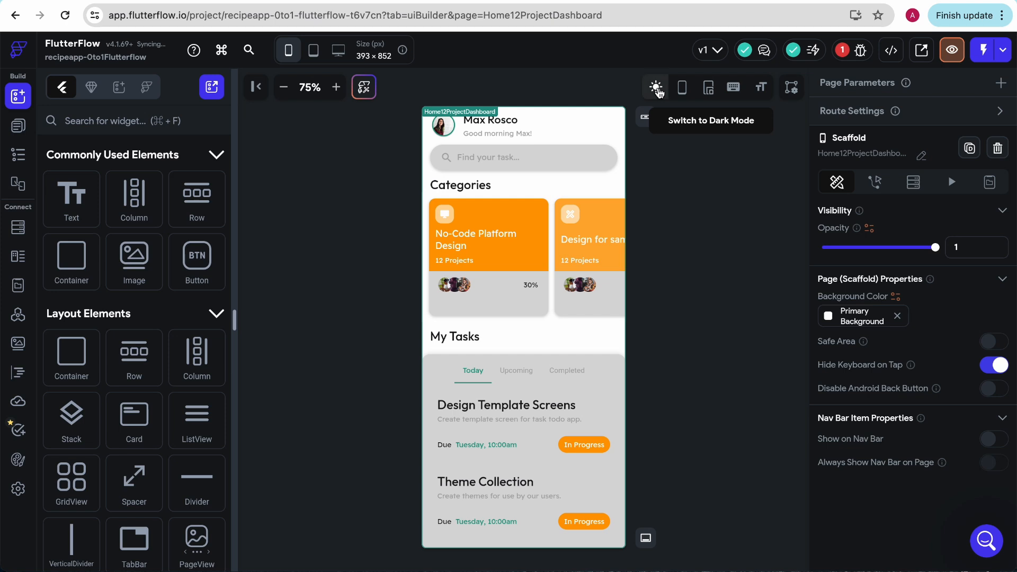
left_click(657, 89)
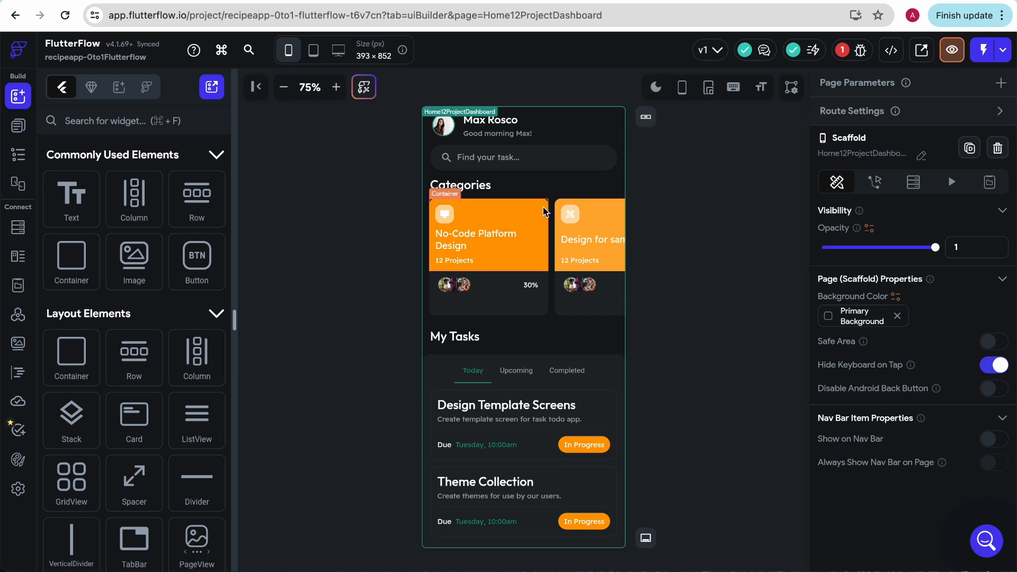
Step: Review the light and dark mode color palettes in the theme settings
left_click(18, 489)
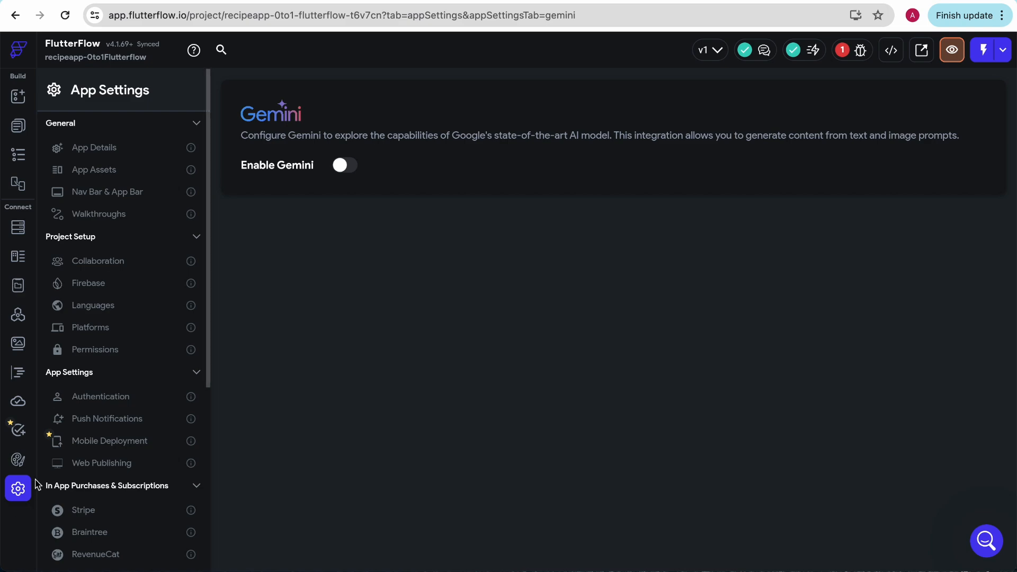
left_click(18, 460)
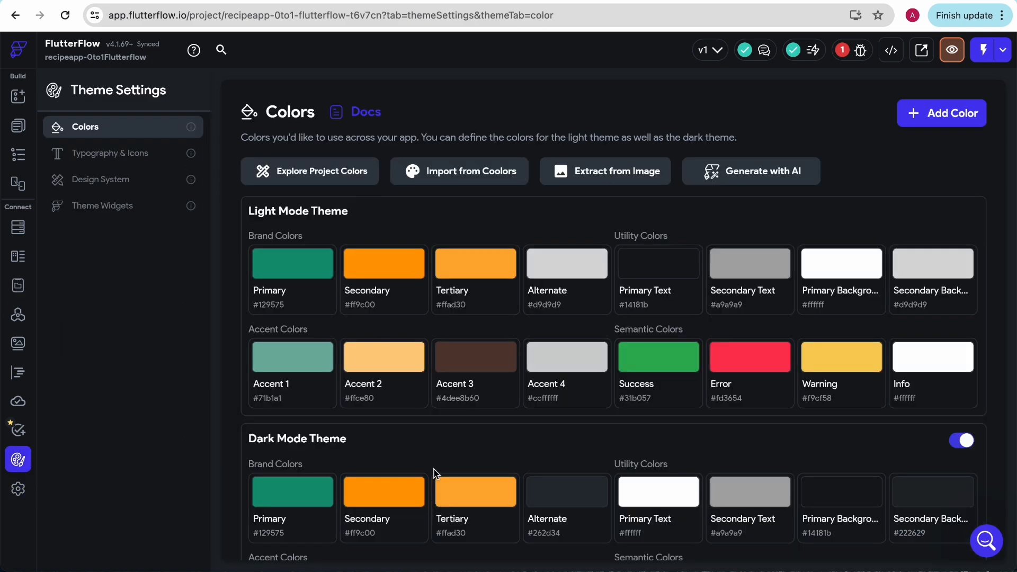
scroll(434, 474, "down", 2)
Step: Show the project's page list and switch the dashboard preview to light mode
left_click(18, 97)
left_click(18, 126)
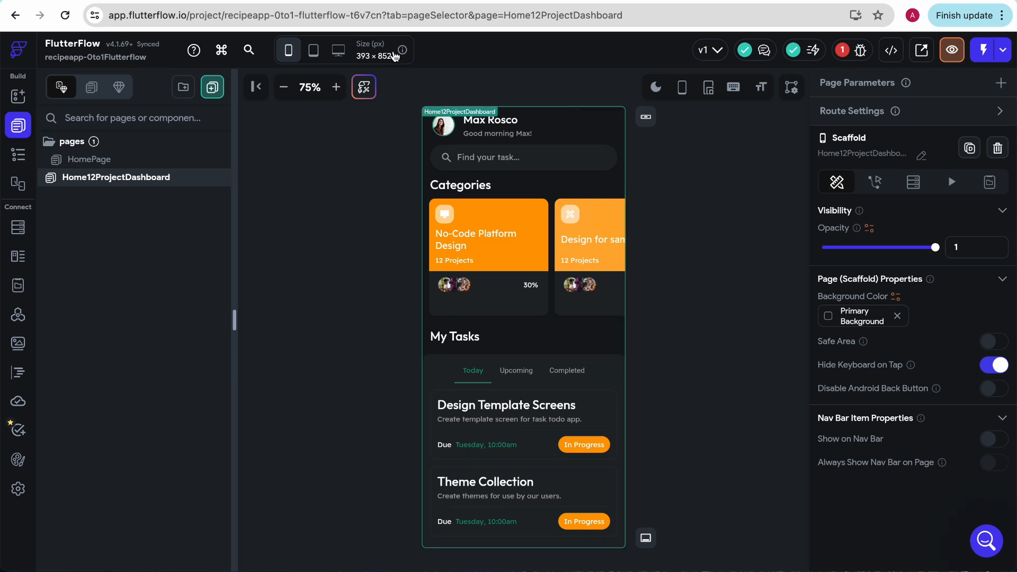
left_click(656, 87)
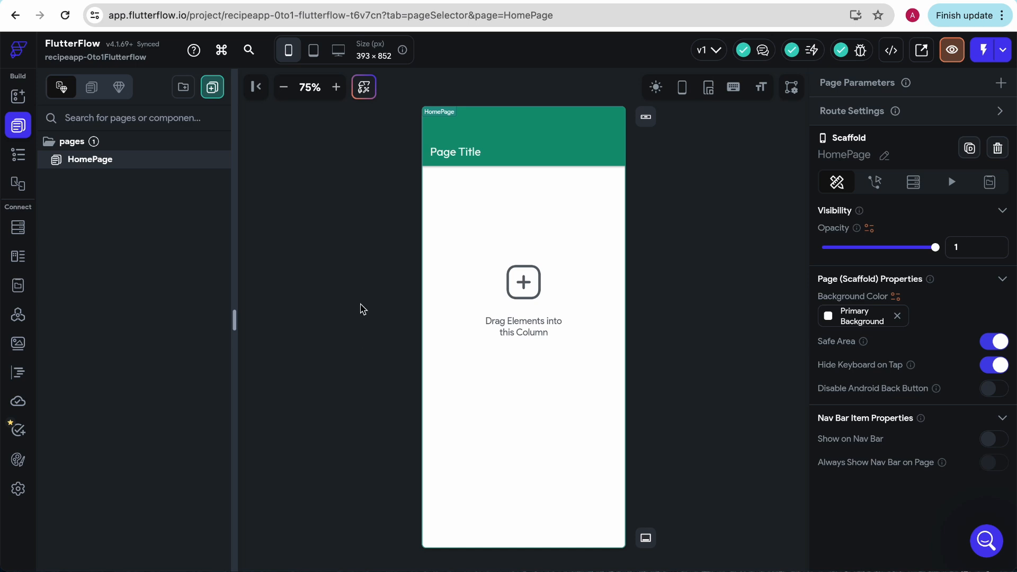
Step: Examine the text styles in the theme's Typography & Icons settings, including their sizes, weights, colors and font families
left_click(18, 489)
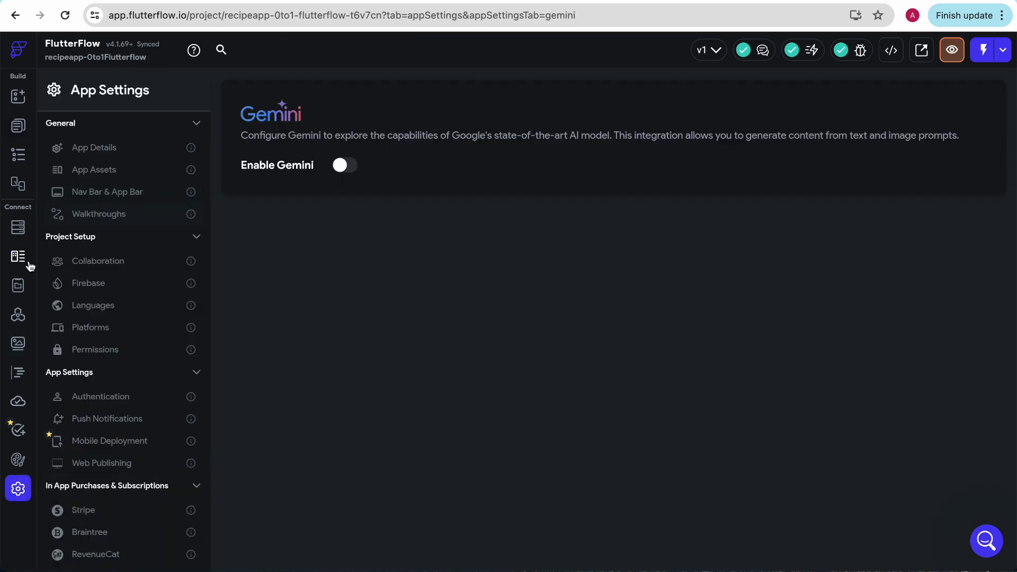
left_click(18, 459)
left_click(111, 155)
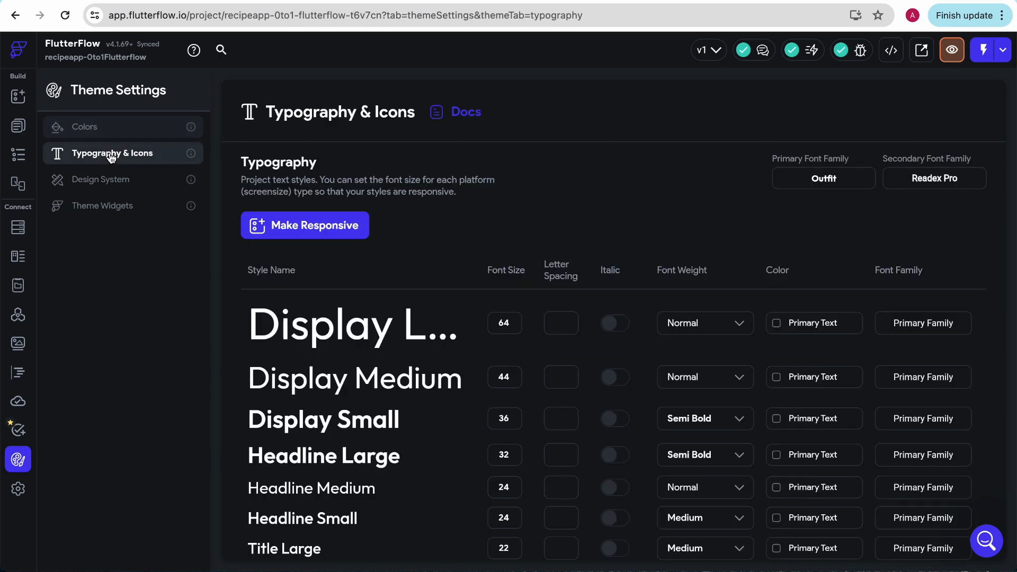
scroll(419, 374, "down", 4)
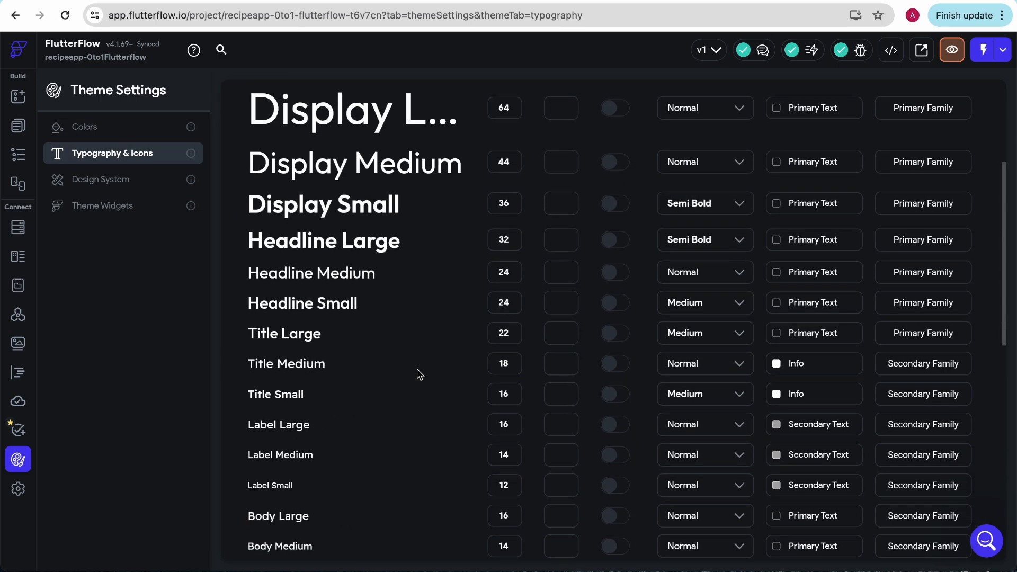
scroll(420, 375, "down", 3)
scroll(313, 240, "down", 4)
scroll(313, 240, "down", 2)
scroll(313, 240, "up", 10)
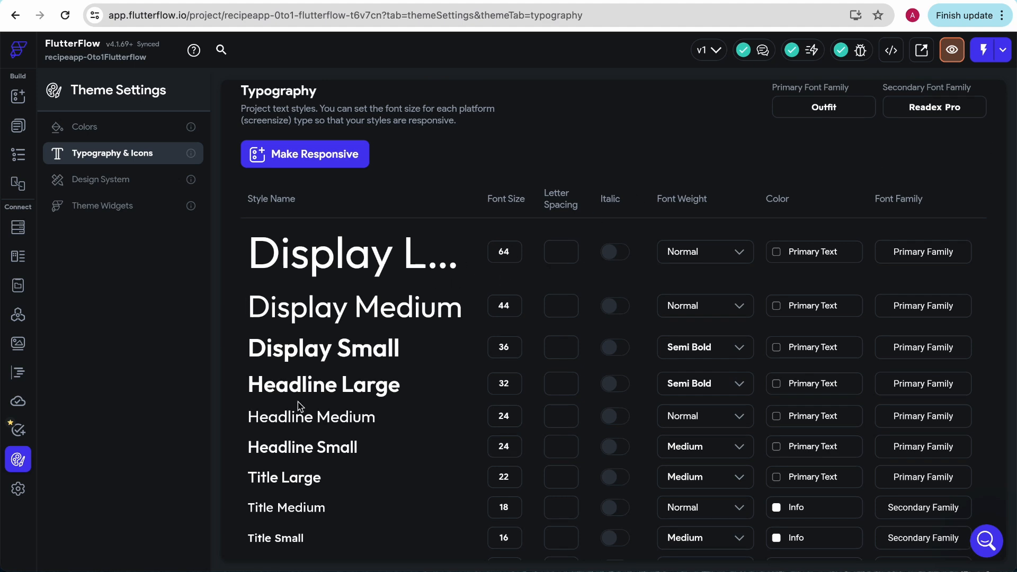
scroll(300, 407, "down", 1)
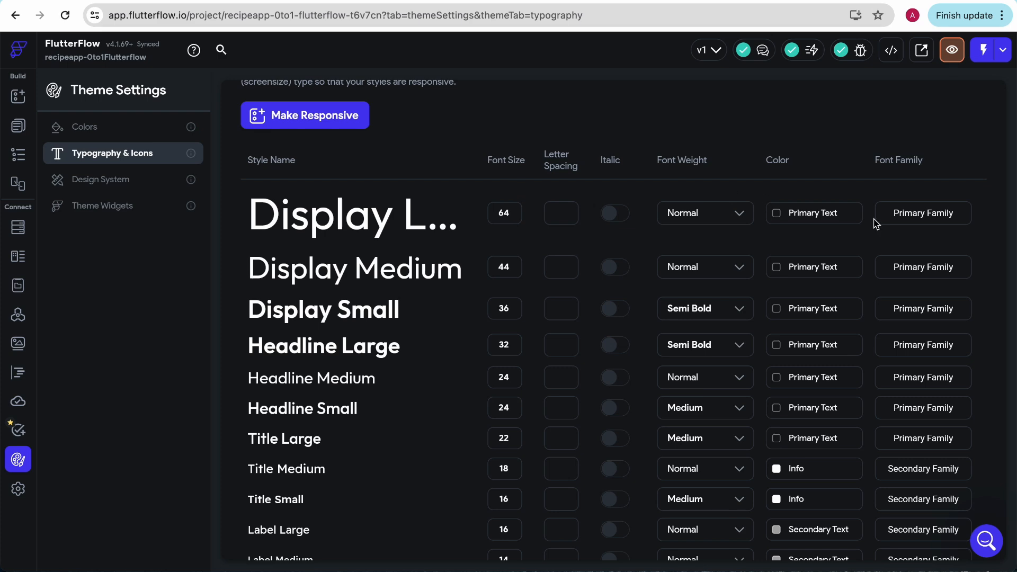
Step: Browse the Google Fonts offered for the Display Large style, close the font chooser unchanged and open the Design System settings
left_click(923, 213)
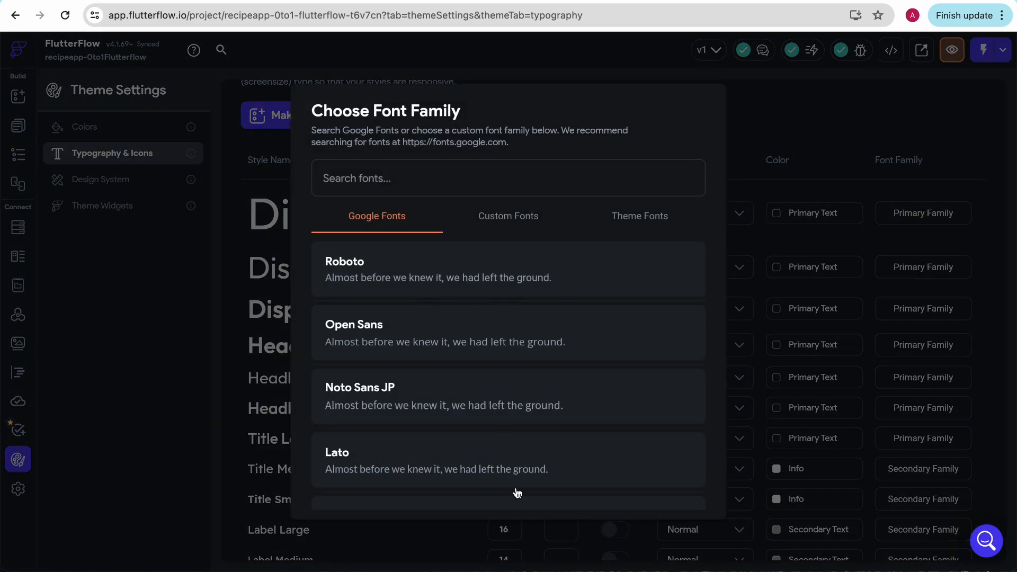
scroll(539, 439, "down", 5)
scroll(540, 439, "down", 5)
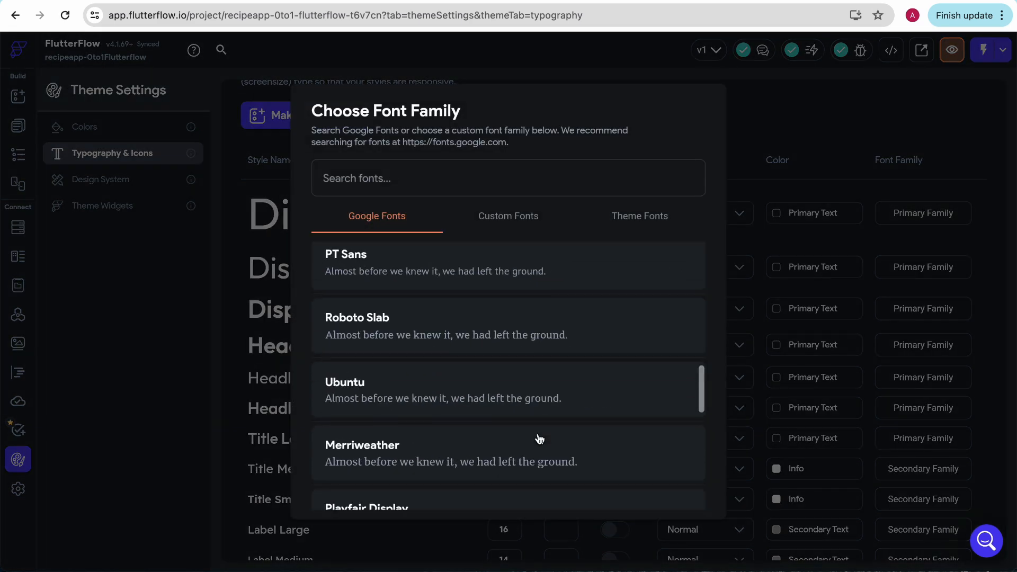
left_click(747, 119)
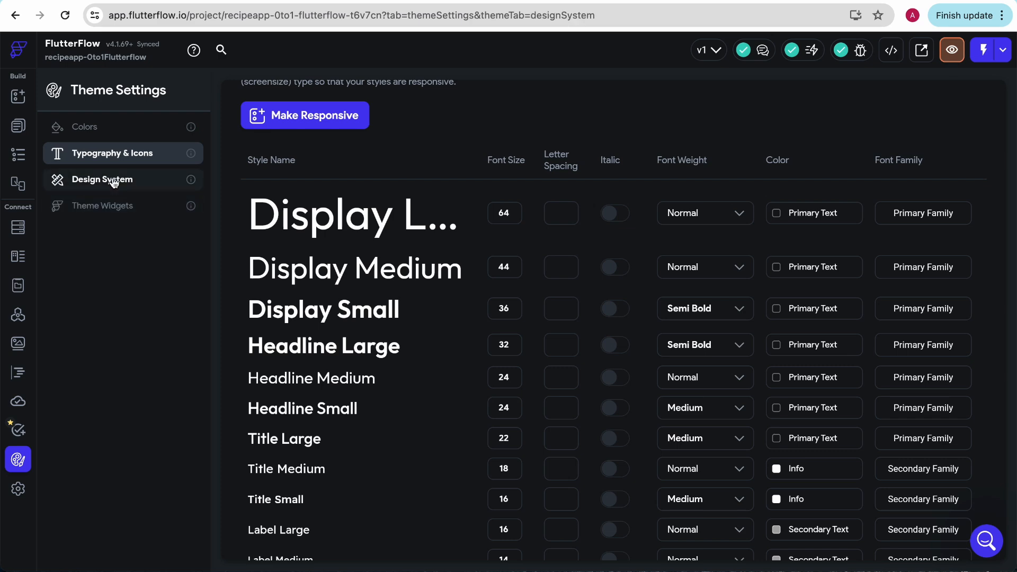
left_click(106, 179)
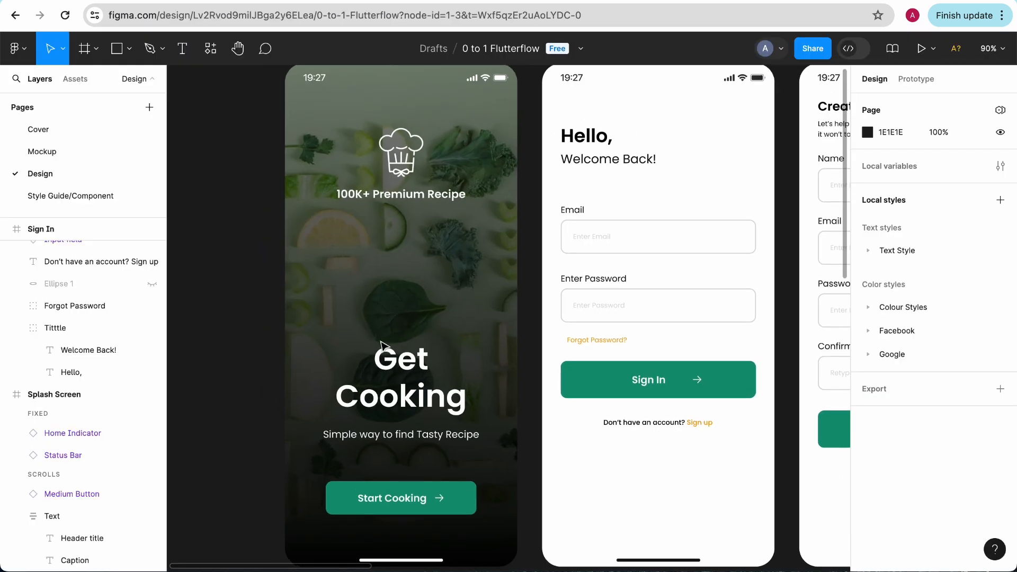
Step: In the Figma design, inspect the font family, weight and size of the splash screen's Get Cooking header
left_click(384, 371)
double_click(384, 371)
double_click(408, 373)
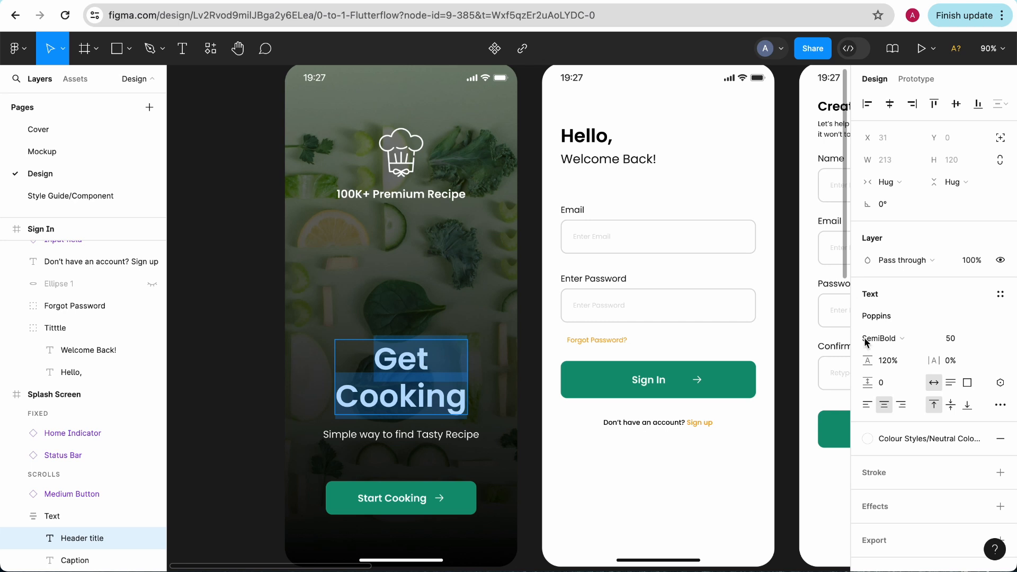
left_click(883, 315)
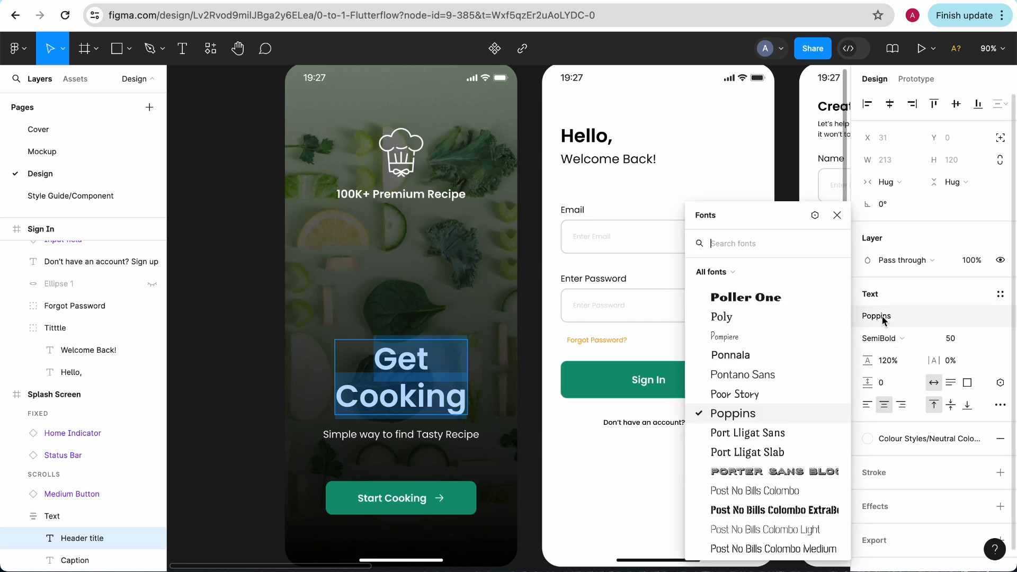
left_click(925, 287)
left_click(952, 341)
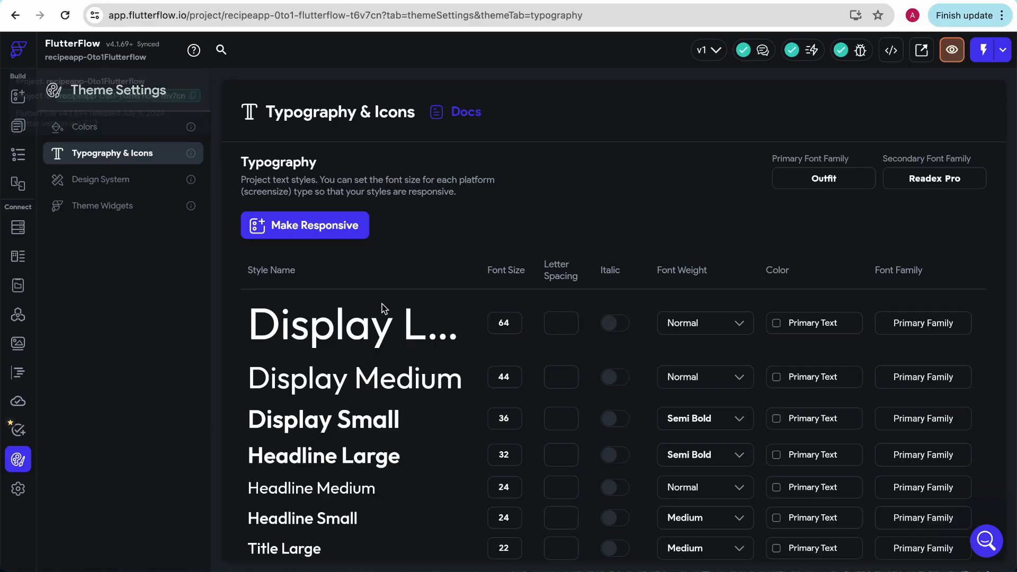
Step: Switch back to FlutterFlow's typography settings and set the Display Large font size to 50
scroll(539, 381, "down", 1)
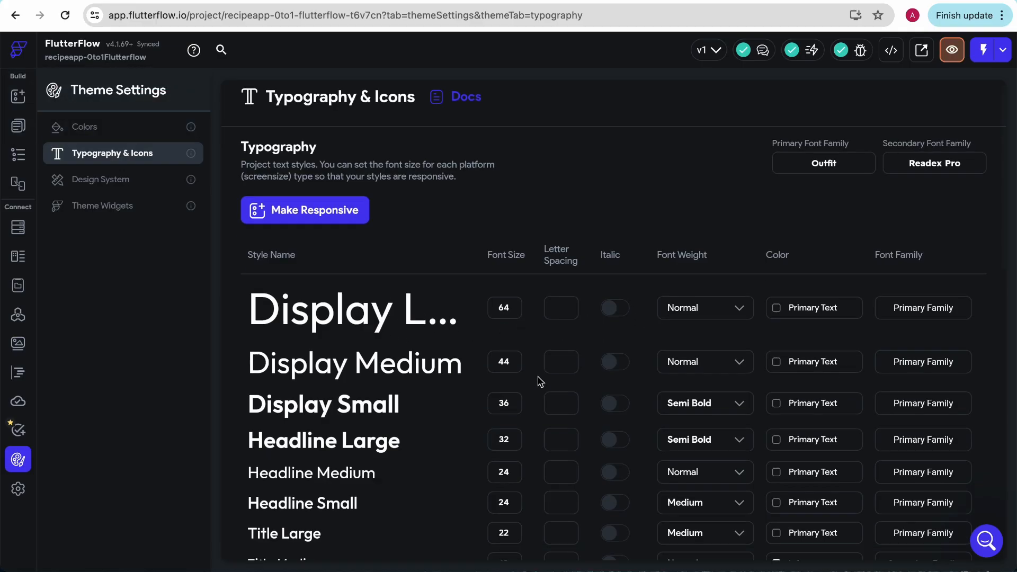
scroll(540, 381, "down", 2)
scroll(332, 448, "up", 1)
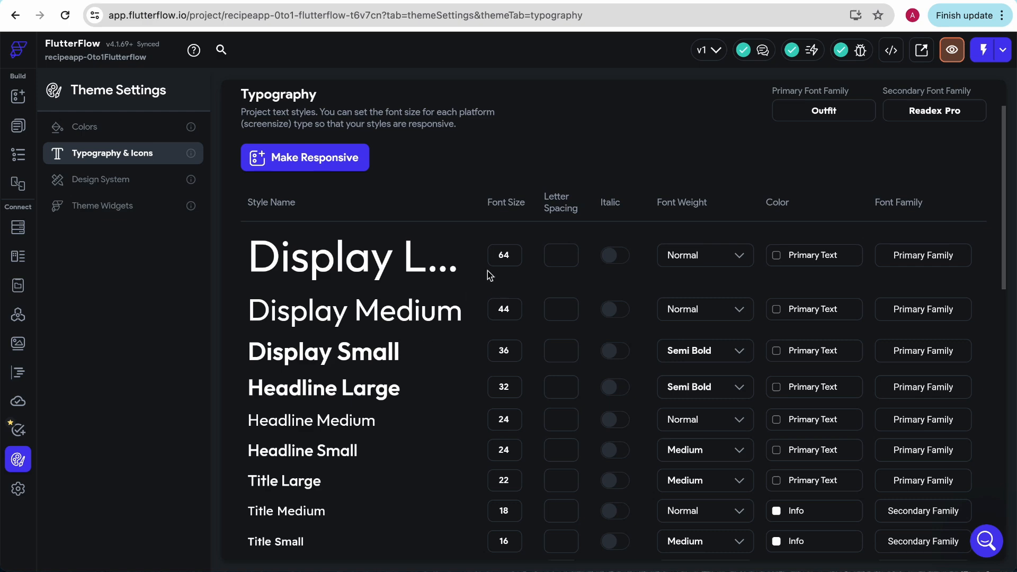
left_click(508, 255)
type("50")
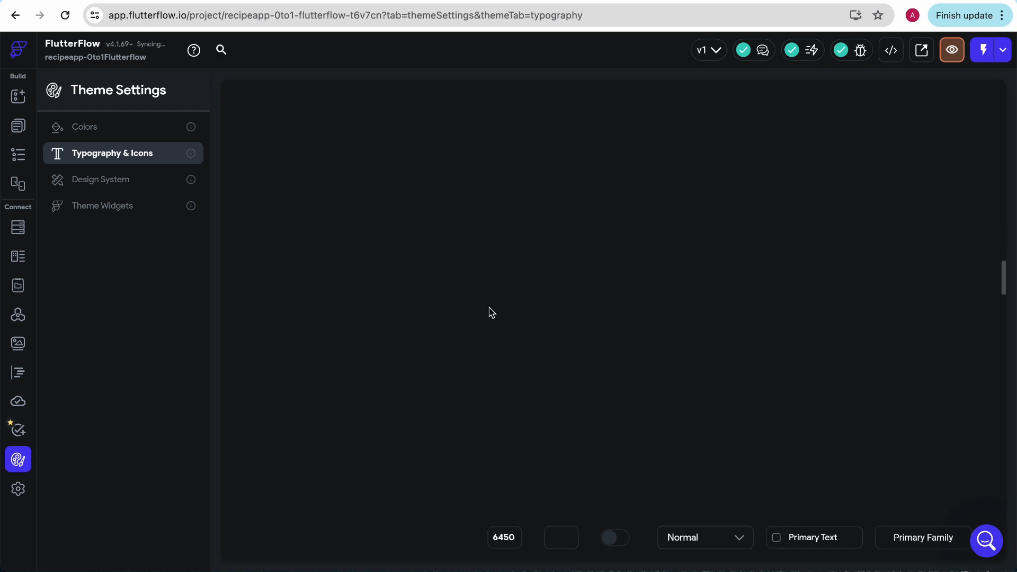
key("BackSpace")
key("BackSpace")
key("BackSpace")
key("BackSpace")
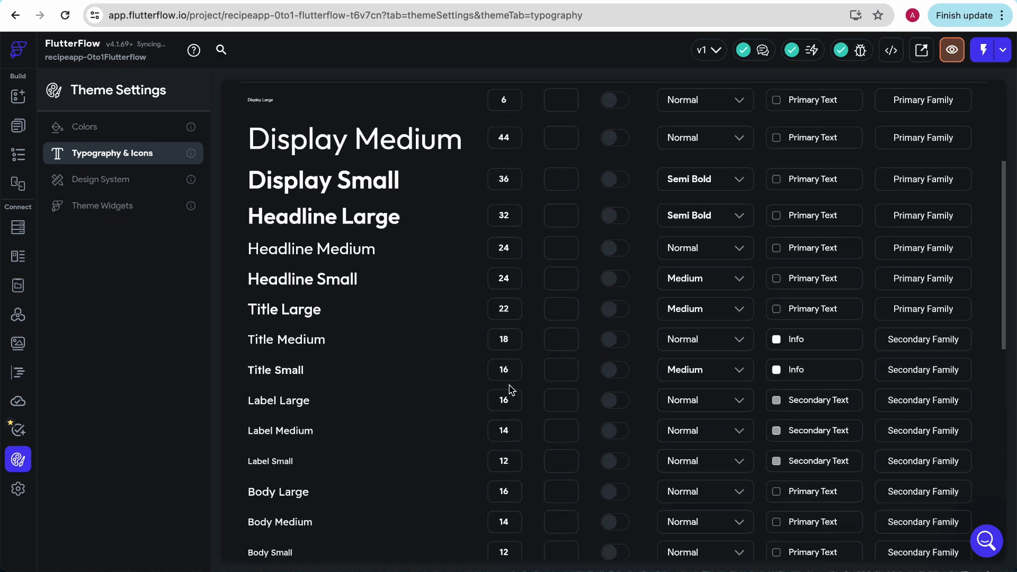
type("50")
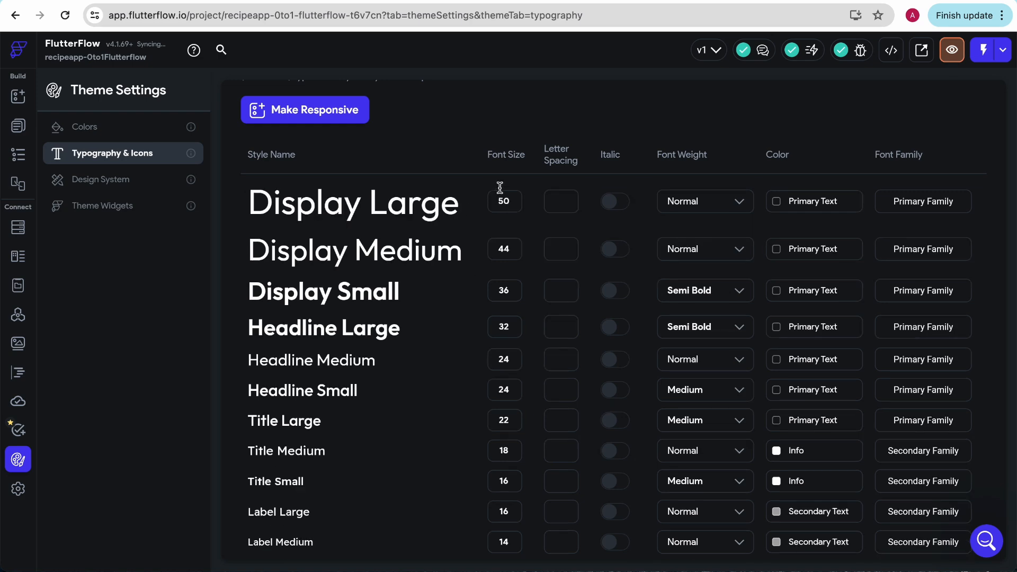
Step: Check the Get Cooking header's weight in Figma and set the Display Large font weight to Semi Bold, keeping the Primary Text color
left_click(708, 212)
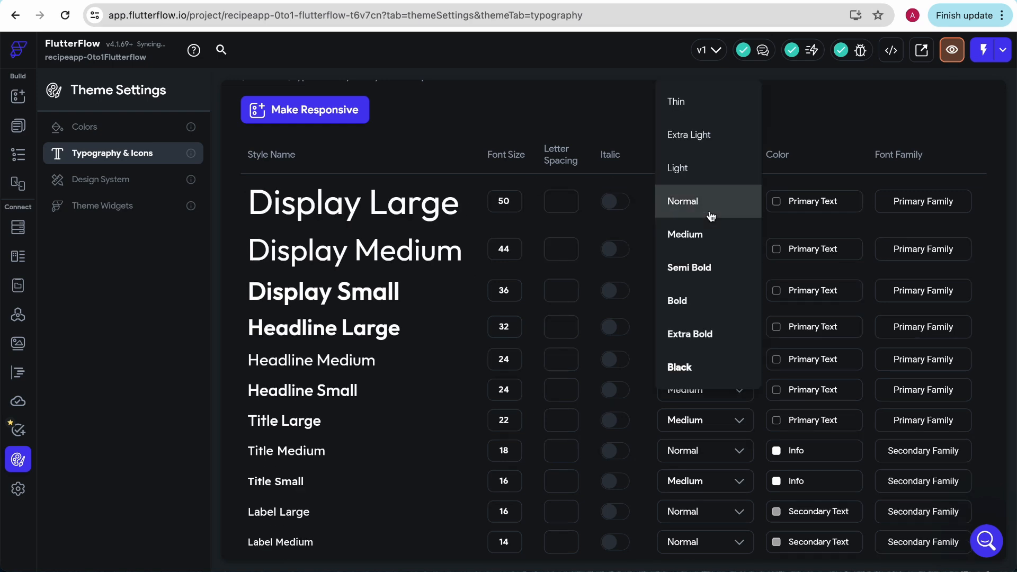
left_click(281, 1)
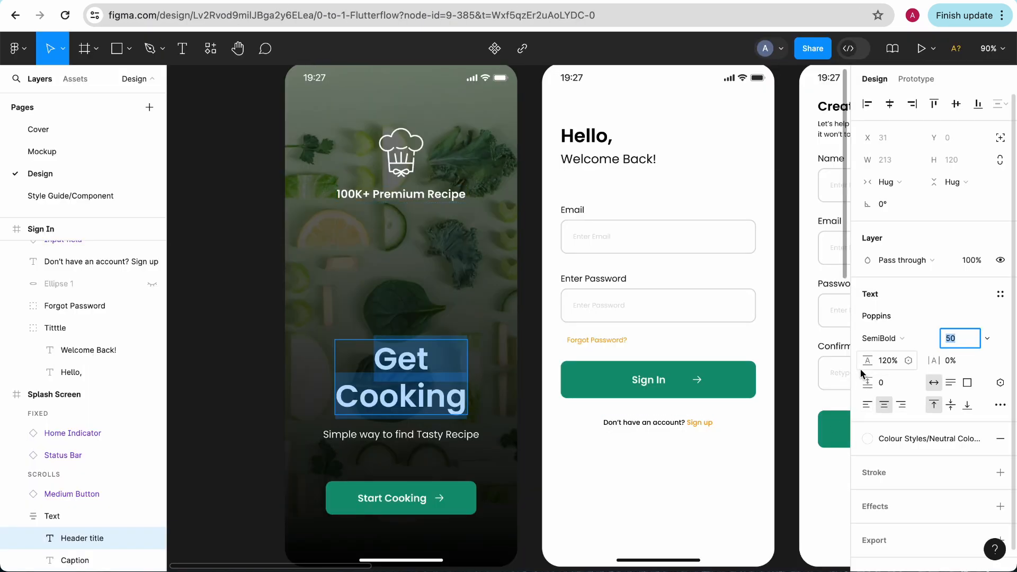
key("ctrl+Tab")
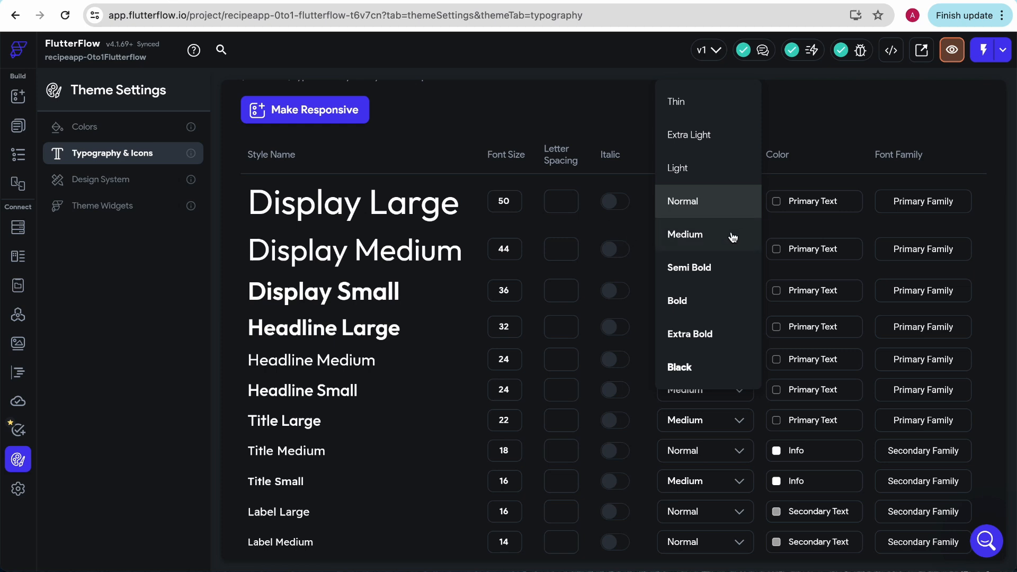
left_click(723, 278)
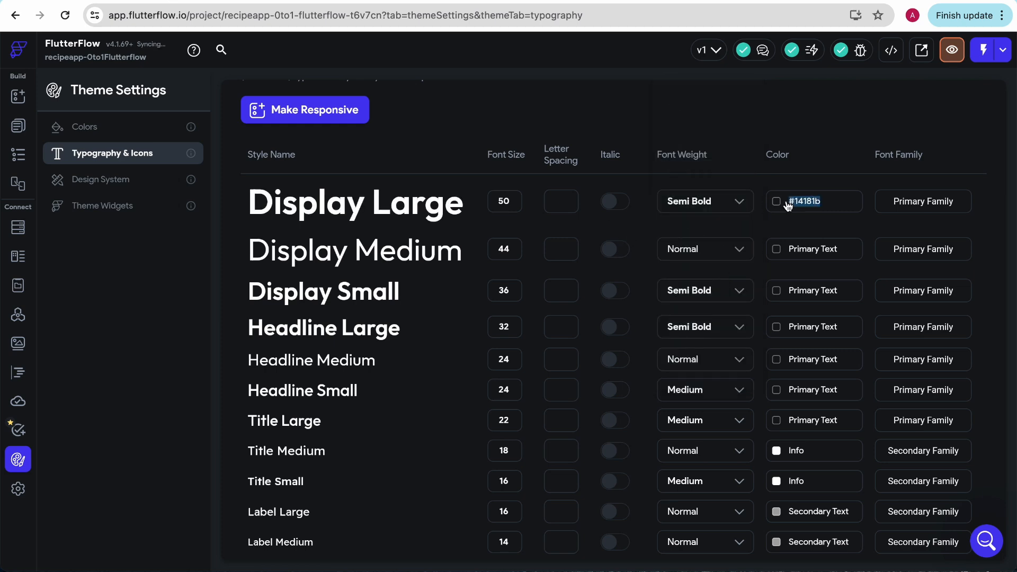
left_click(775, 204)
left_click(812, 201)
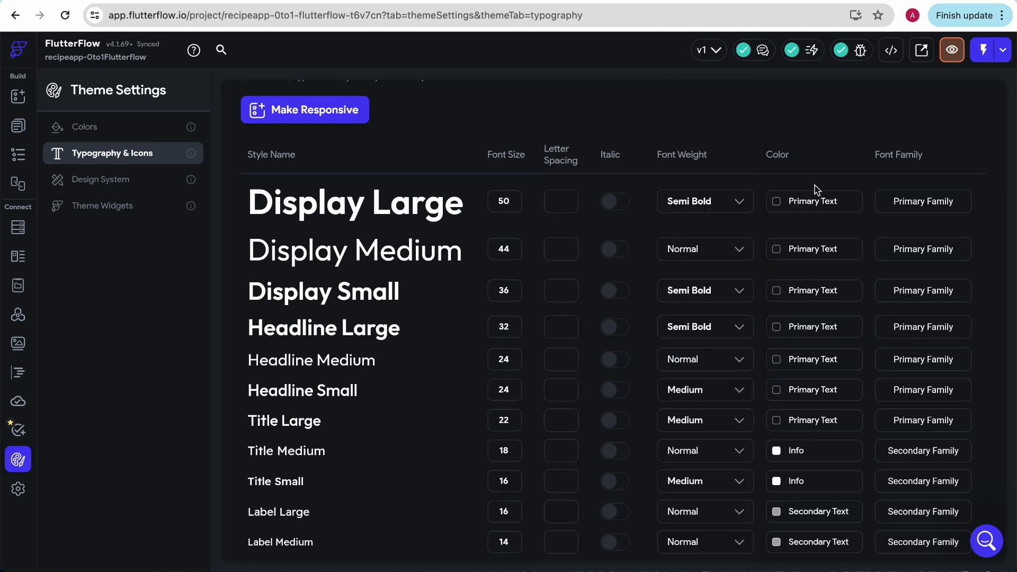
Step: Set the Display Large style's font family to the Google Font Poppins
left_click(922, 204)
left_click(395, 174)
type("popping")
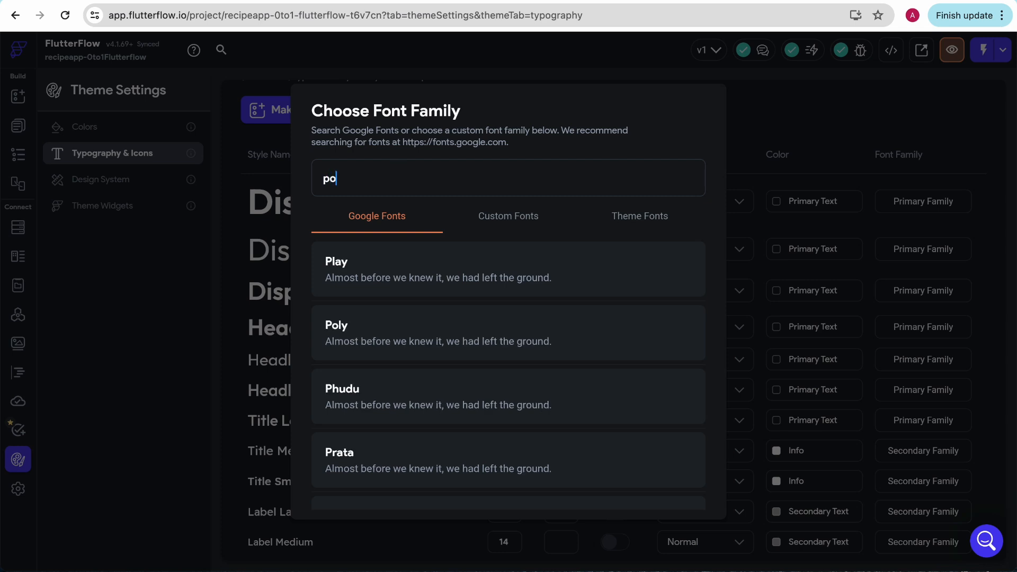
key("BackSpace")
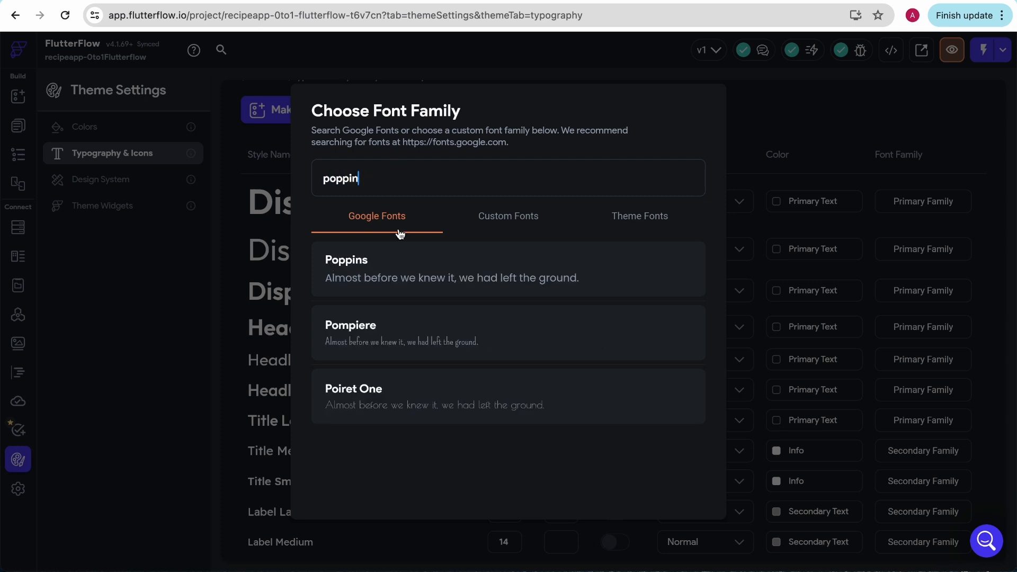
left_click(419, 270)
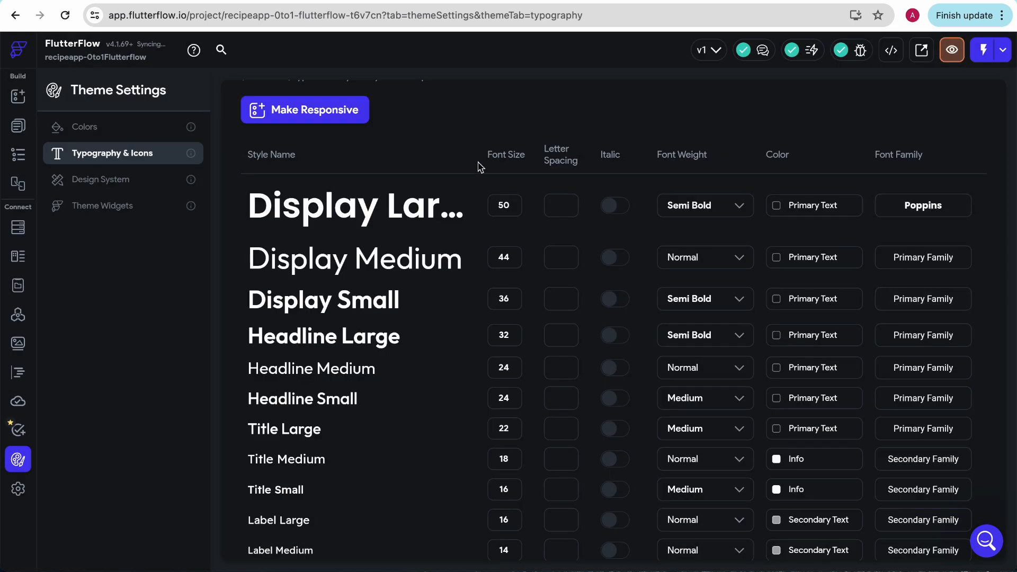
Step: Compare FlutterFlow's list of text styles with the text on the splash, sign-in and sign-up screens in the Figma design
left_click(275, 1)
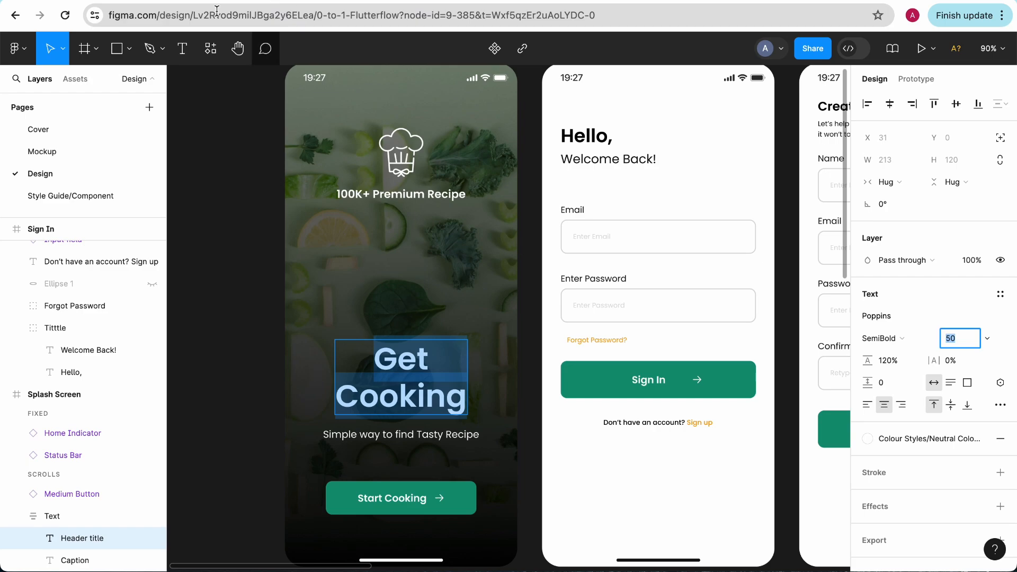
key("ctrl+shift+Tab")
scroll(444, 262, "down", 3)
scroll(445, 265, "up", 2)
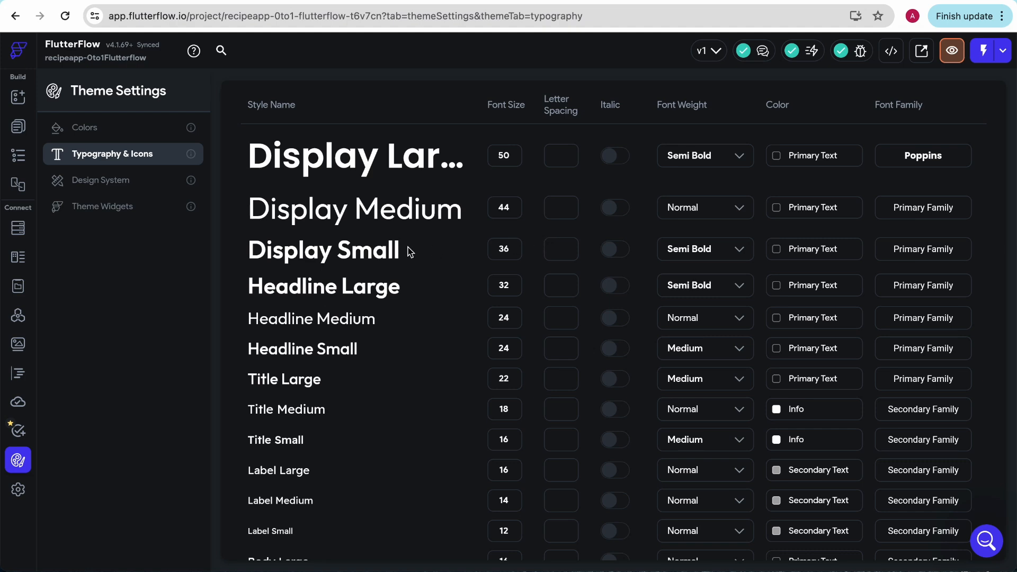
left_click(334, 1)
scroll(477, 215, "down", 3)
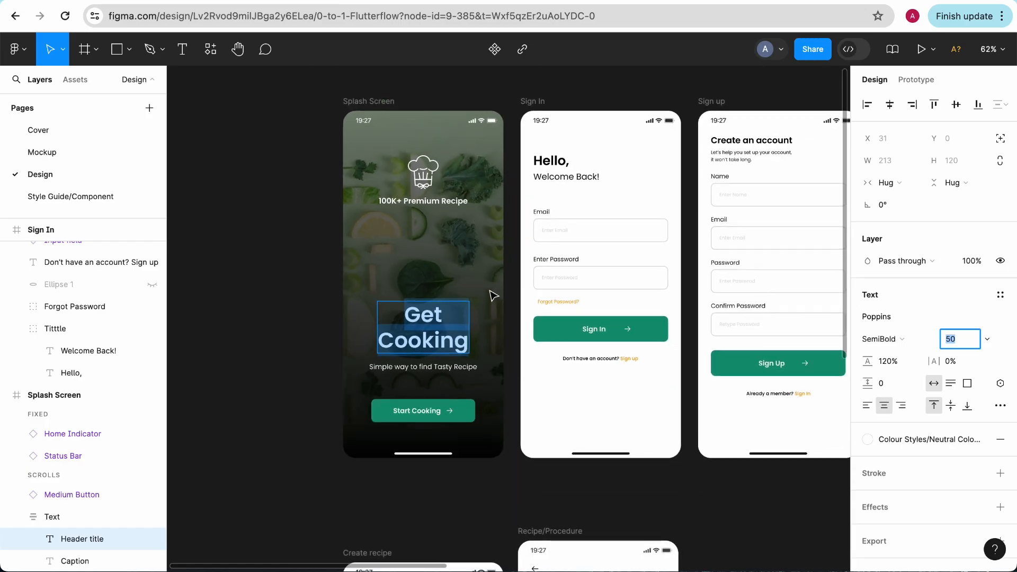
scroll(517, 329, "up", 4)
scroll(518, 330, "up", 1)
scroll(600, 285, "down", 5)
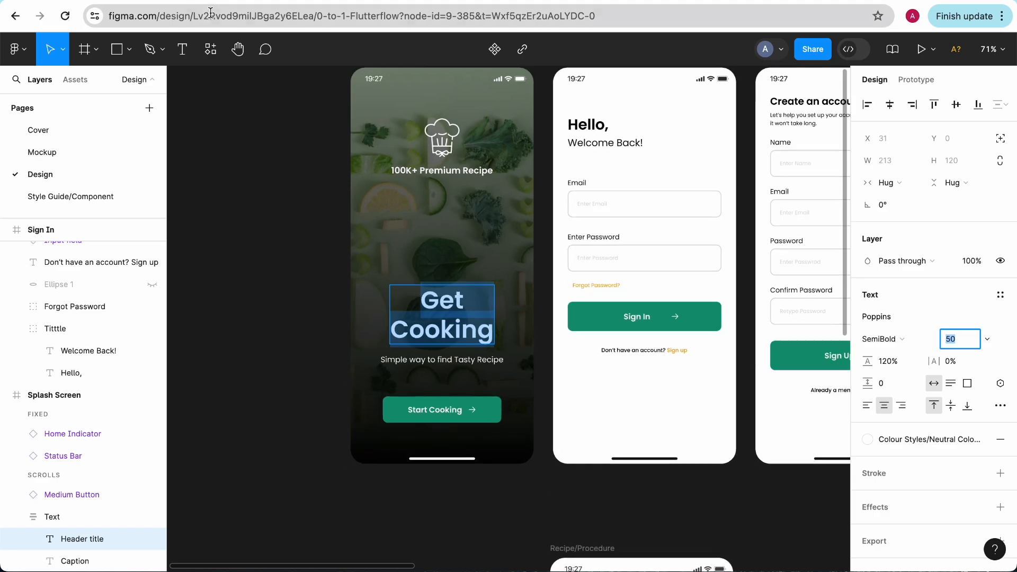
Step: Switch back to FlutterFlow and set the Display Medium style's font family to Poppins
left_click(207, 2)
left_click(930, 355)
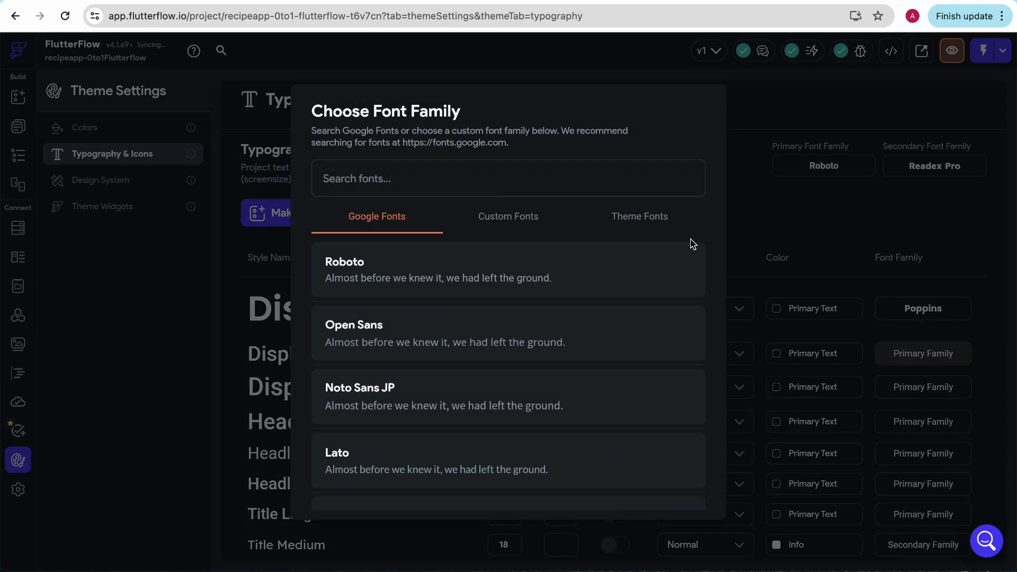
left_click(397, 190)
type("poppins")
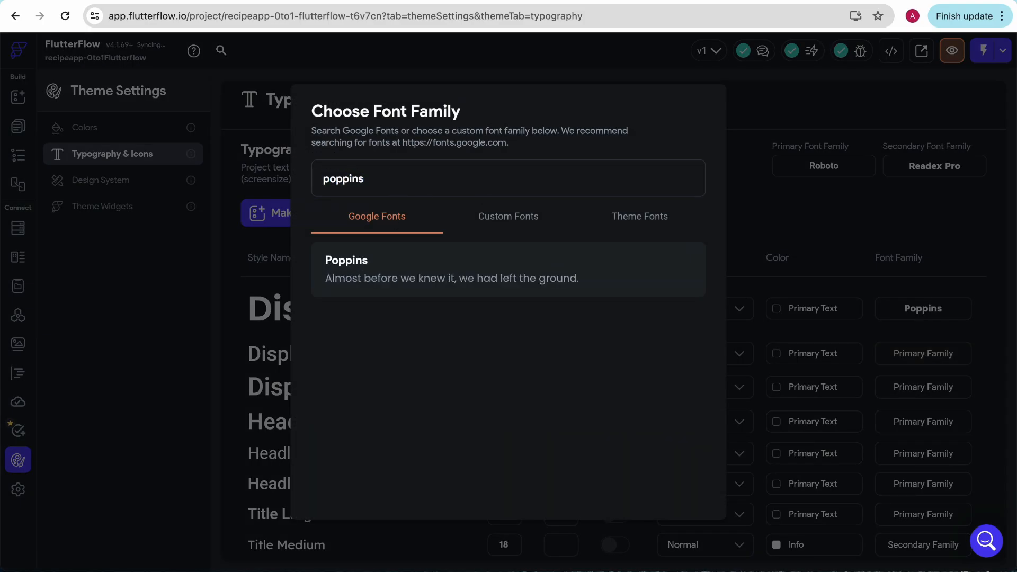
left_click(439, 288)
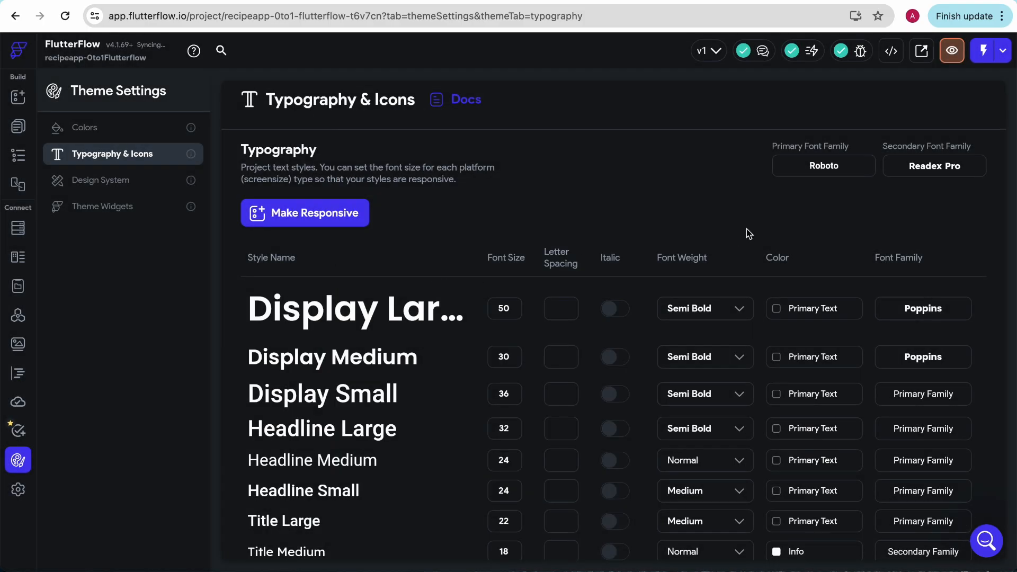
Step: Set the project's Primary Font Family to Poppins
left_click(836, 165)
left_click(534, 175)
type("po")
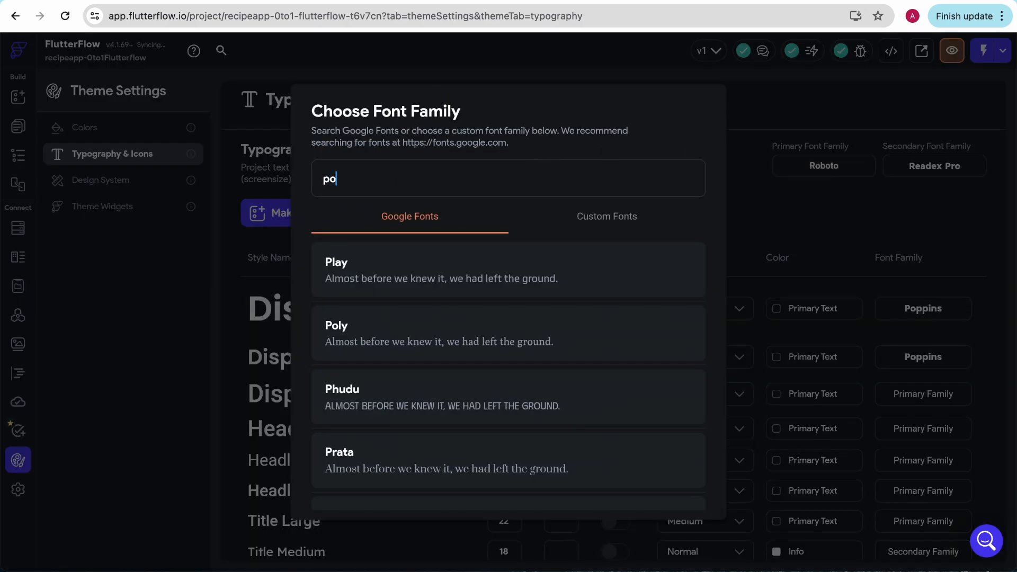
type("ppins")
left_click(375, 290)
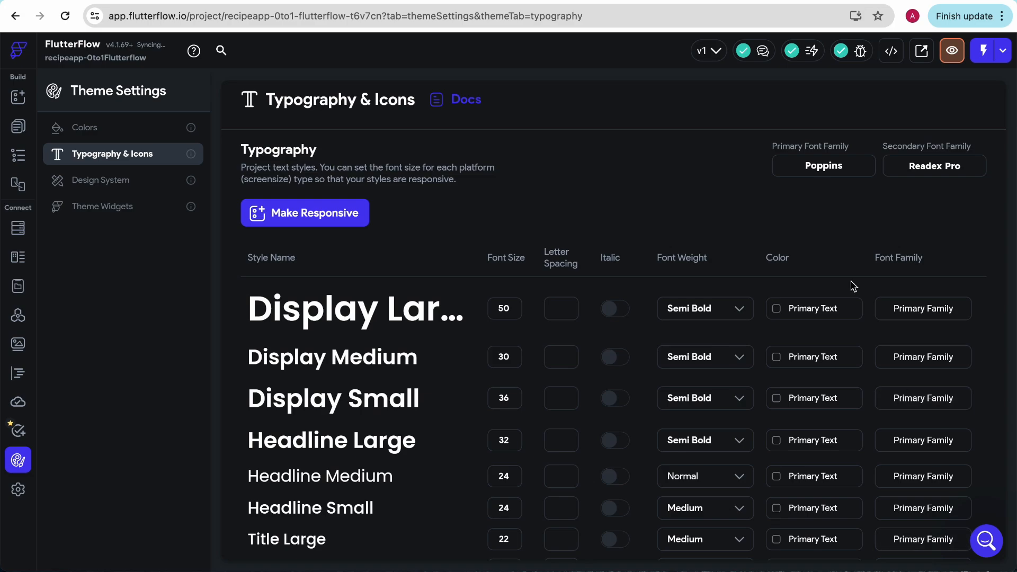
Step: Check the Poppins text styles in the Figma style guide, then review the full list of typography styles in FlutterFlow
left_click(305, 1)
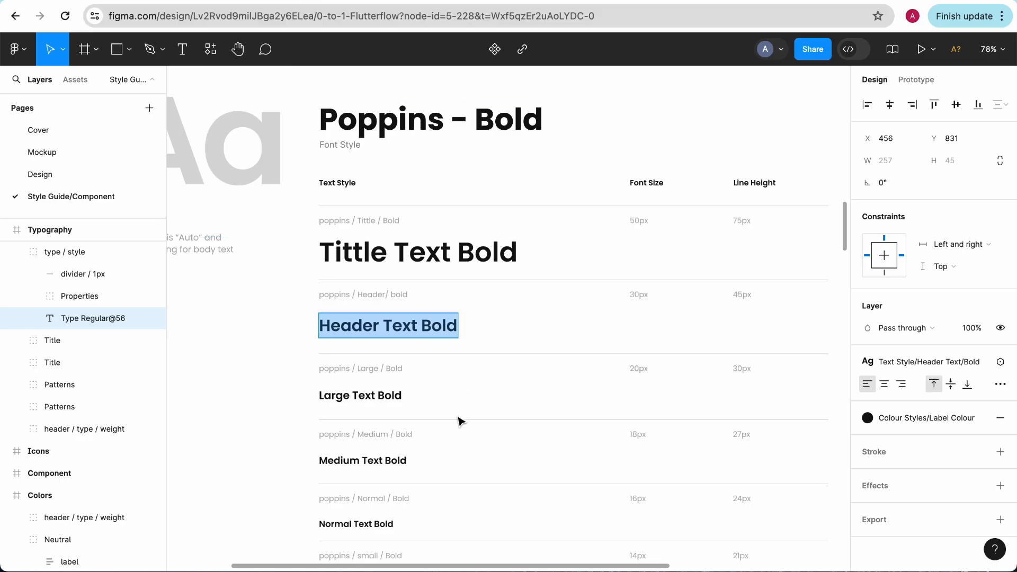
left_click(117, 1)
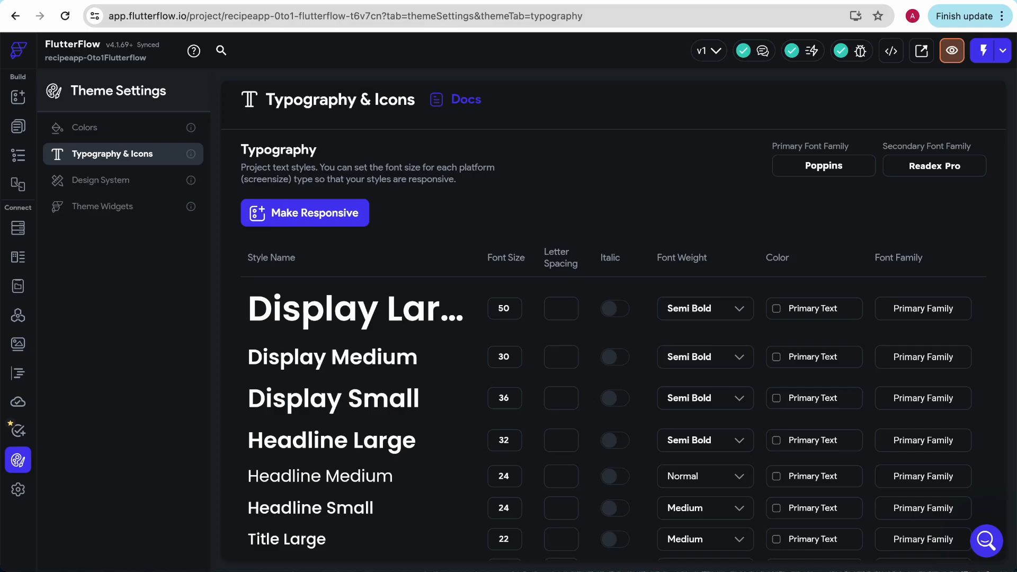
scroll(428, 242, "down", 1)
key("ctrl+minus")
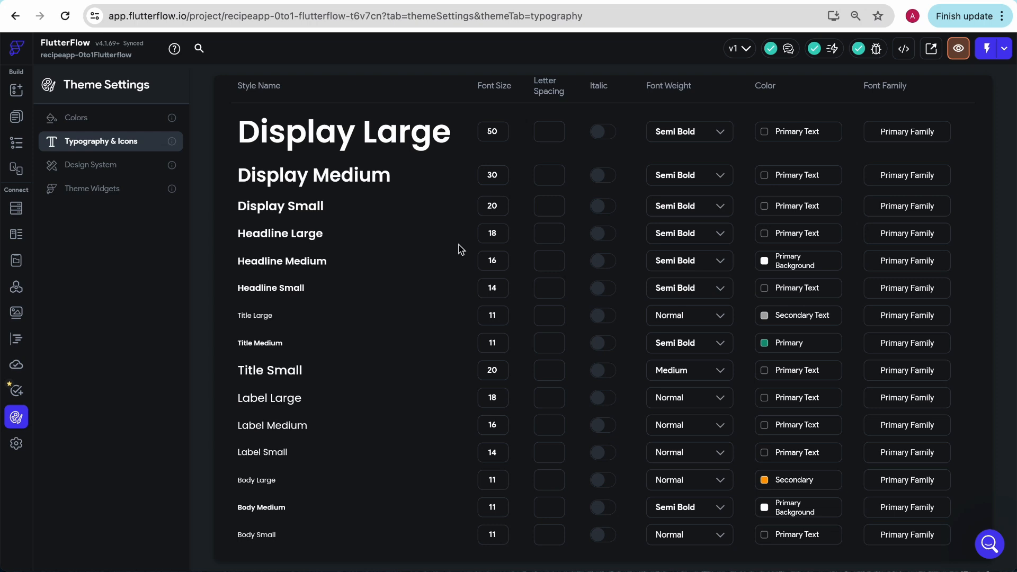
scroll(381, 397, "down", 1)
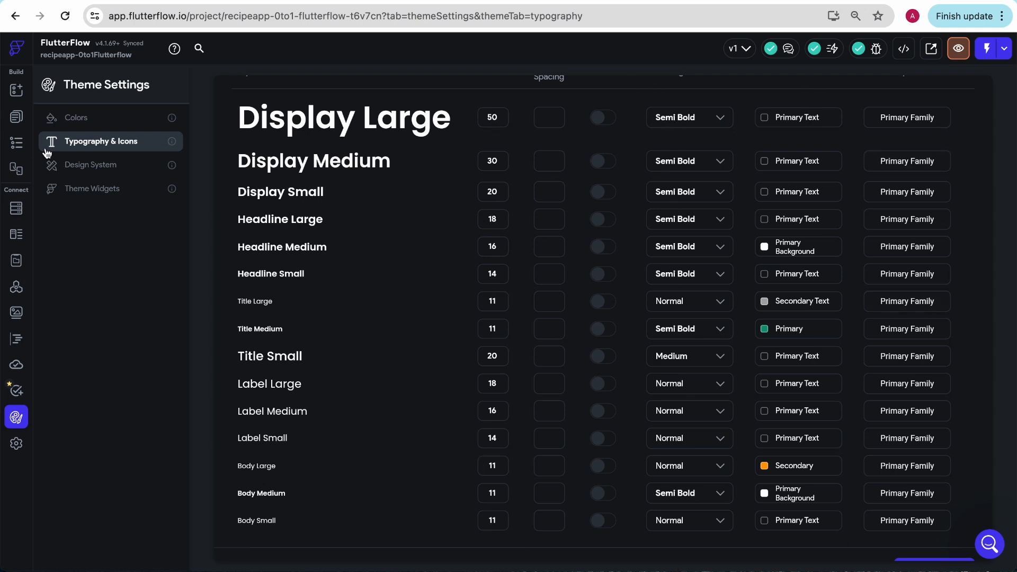
Step: Review the light and dark theme colors against the app screens in Figma and return to FlutterFlow's color settings
left_click(76, 117)
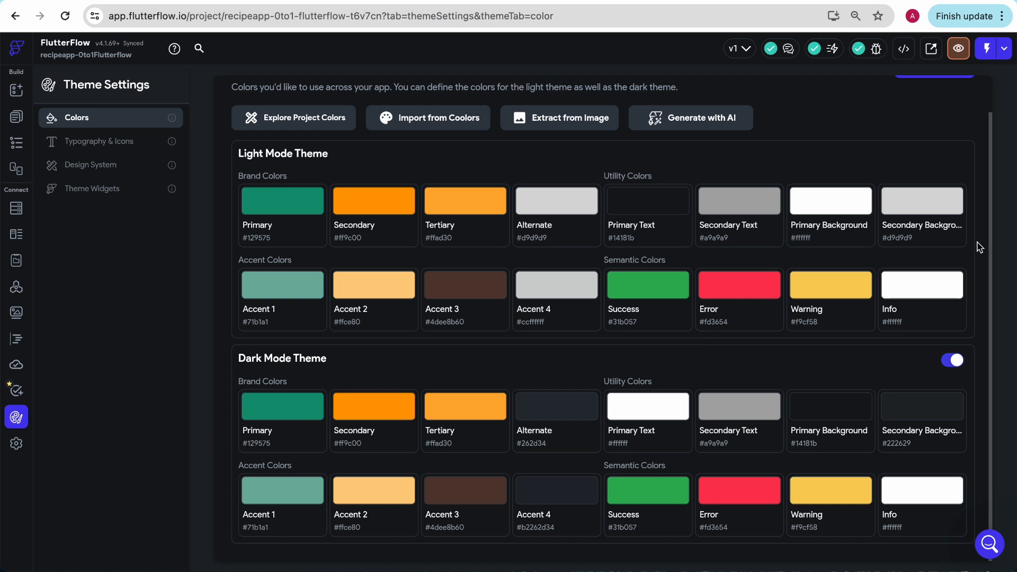
left_click(265, 1)
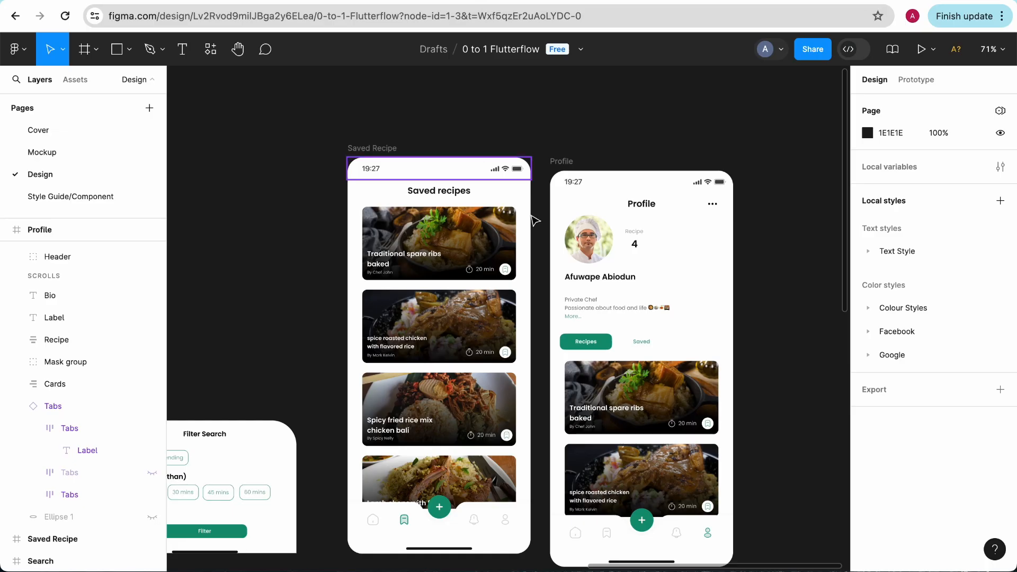
scroll(535, 192, "left", 15)
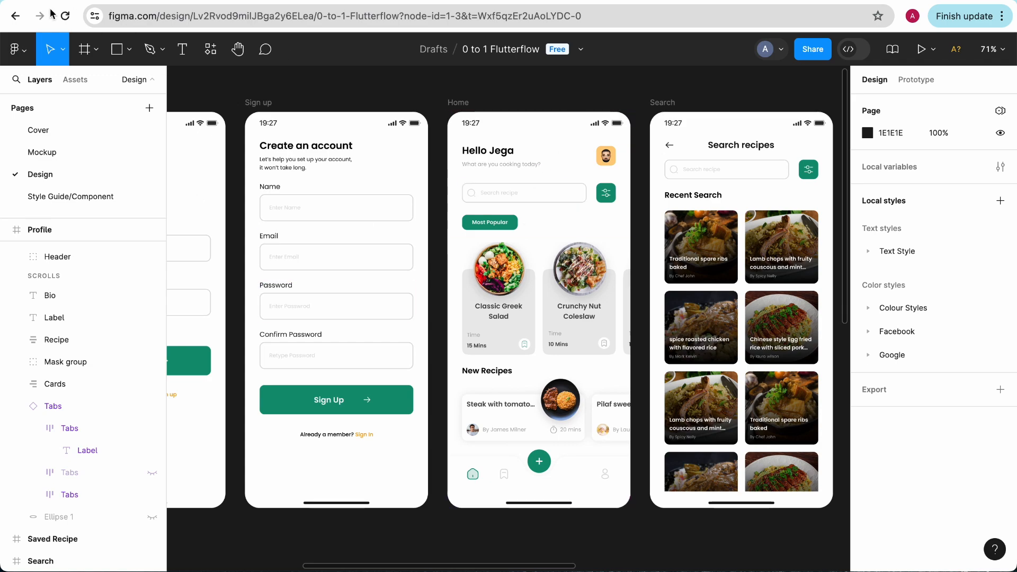
left_click(82, 1)
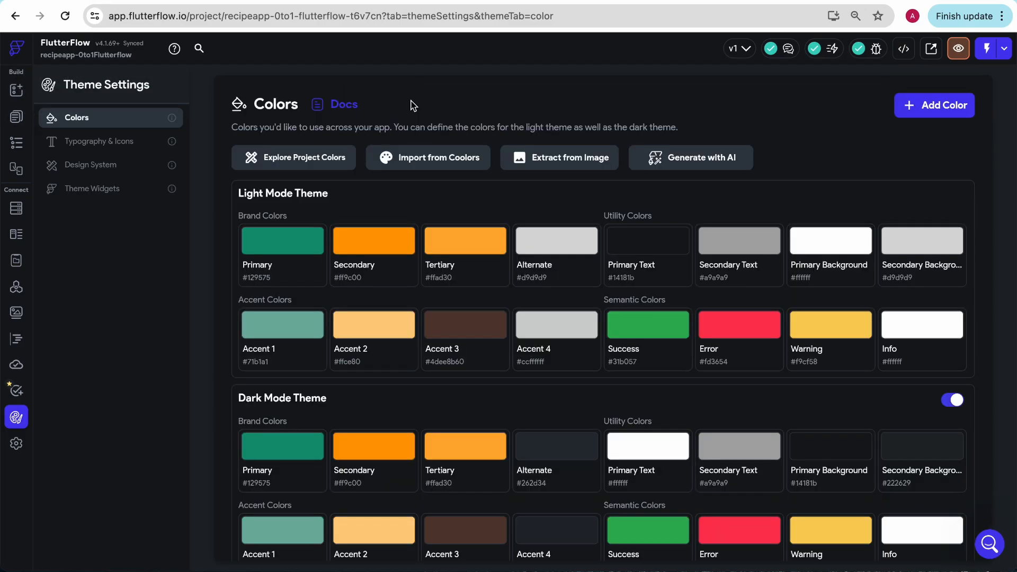
left_click(74, 142)
left_click(75, 123)
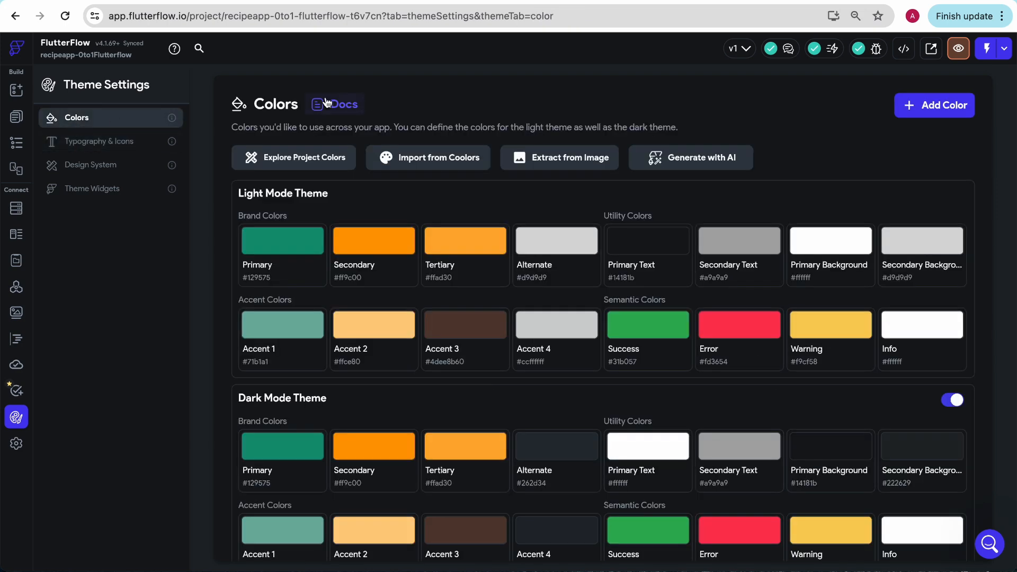